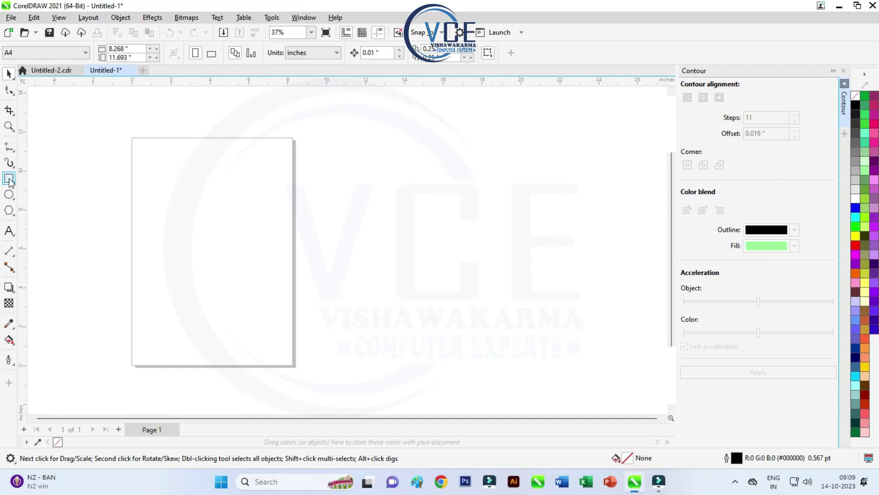
# - Draw a square near the page's upper left with a 30 pt black outline
pyautogui.click(9, 178)
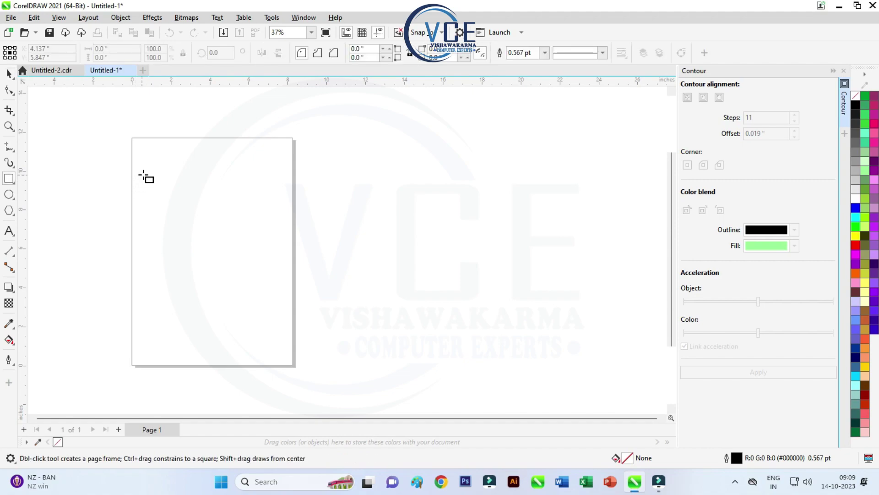
pyautogui.moveTo(157, 160); pyautogui.dragTo(203, 201)
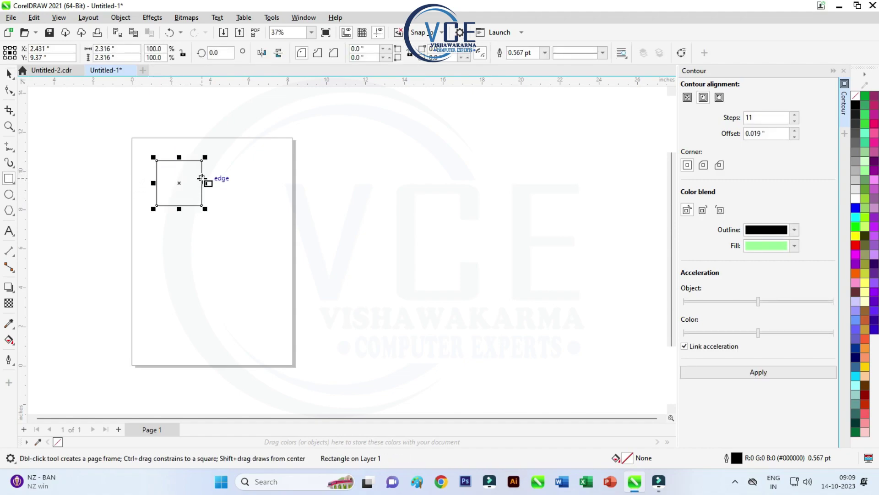
pyautogui.scroll(2, 204, 183)
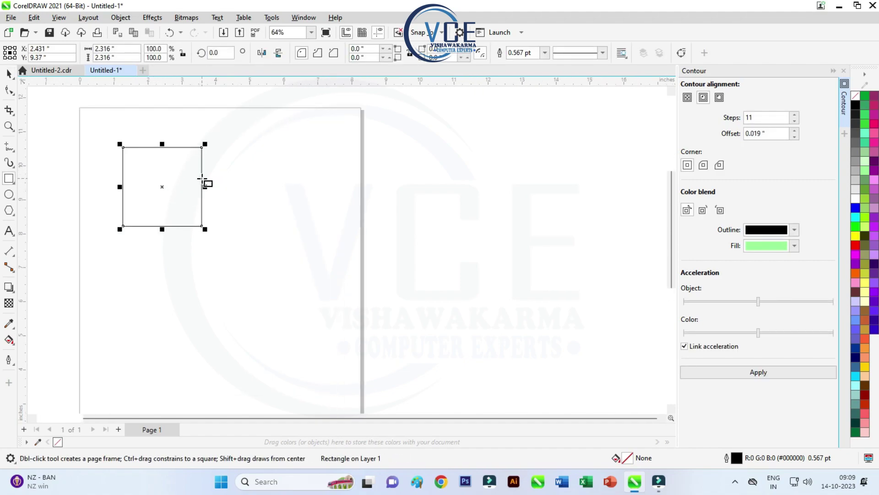
pyautogui.click(544, 53)
pyautogui.click(522, 161)
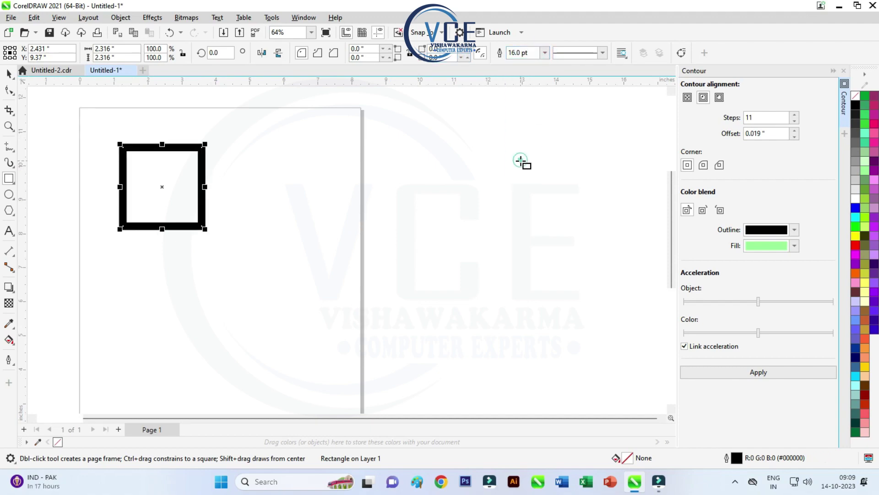
pyautogui.click(545, 52)
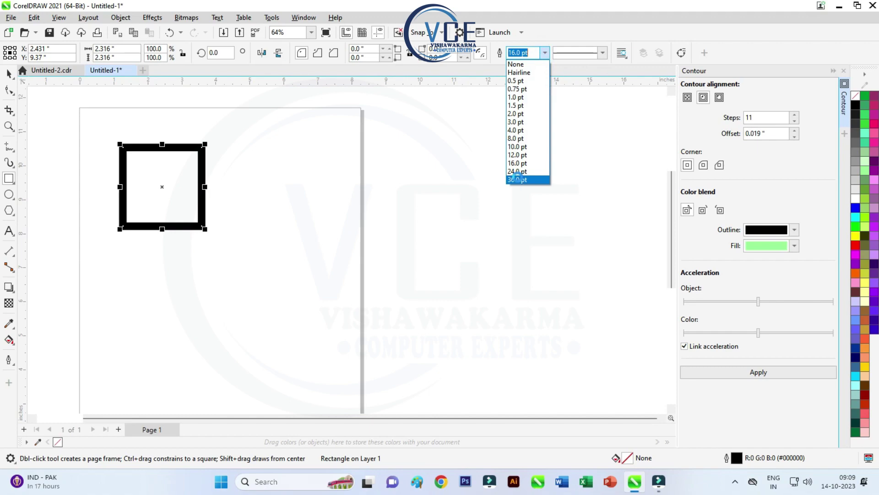
pyautogui.click(518, 178)
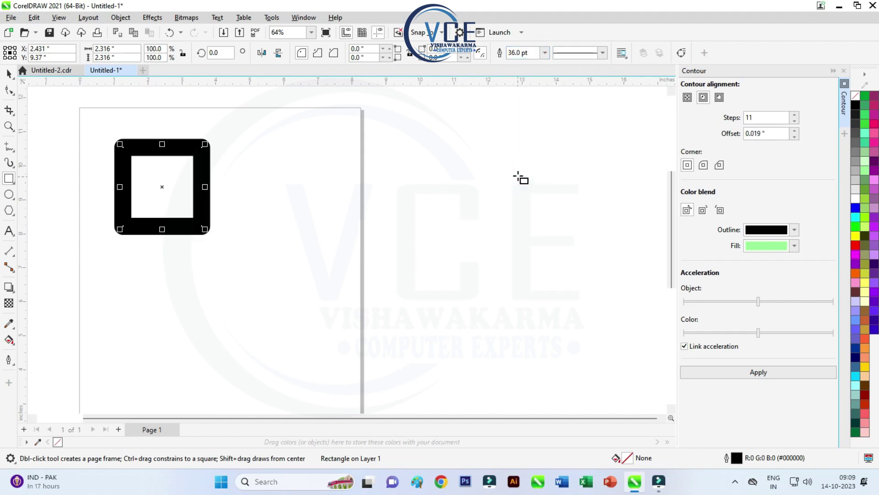
pyautogui.write('30')
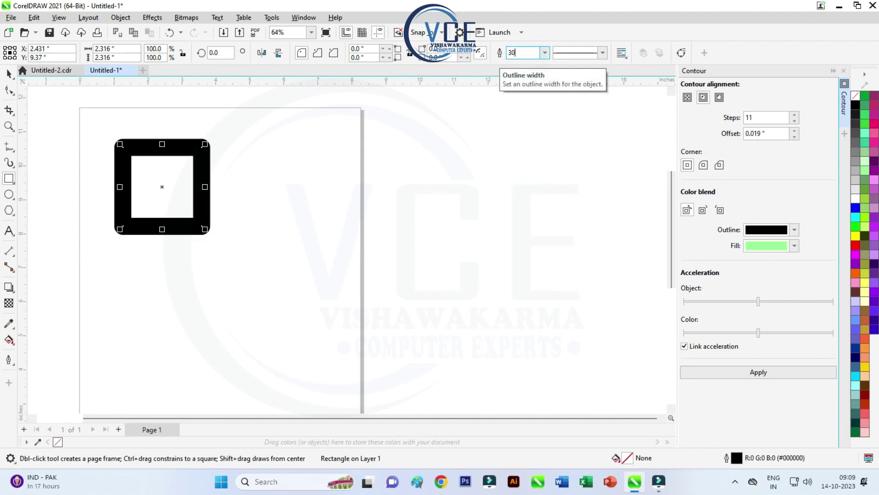
pyautogui.press('Return')
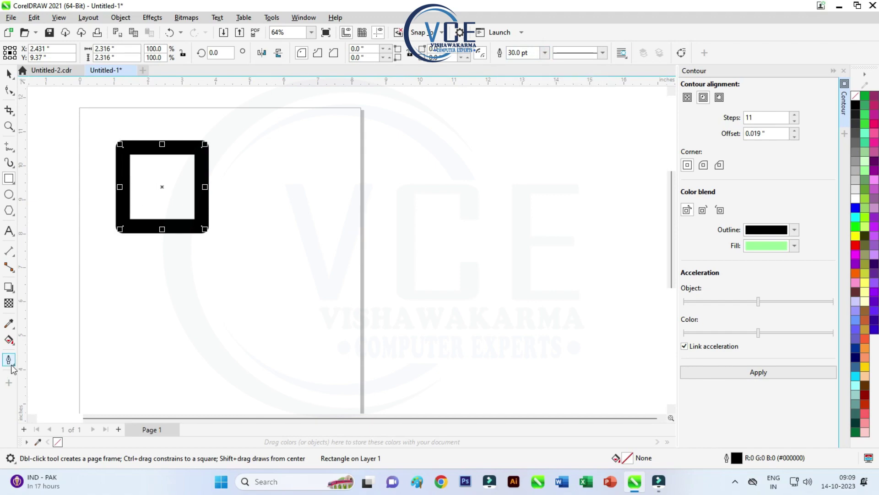
# - Round all four corners of the square to about 0.555 inch
pyautogui.click(9, 361)
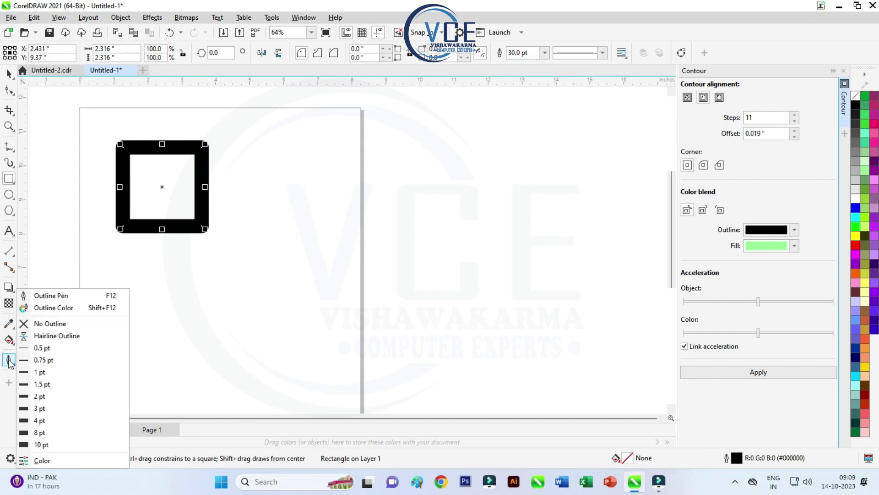
pyautogui.click(7, 93)
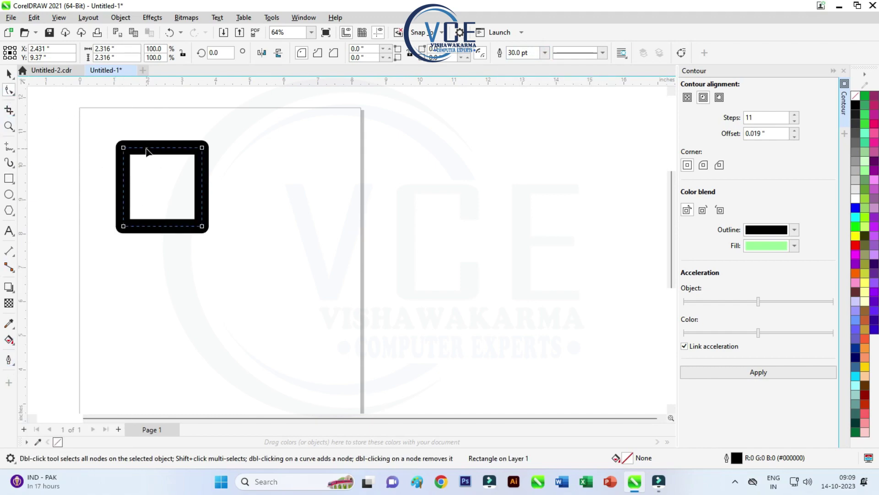
pyautogui.moveTo(123, 148)
pyautogui.mouseDown()
pyautogui.moveTo(144, 156)
pyautogui.moveTo(142, 148)
pyautogui.mouseUp()
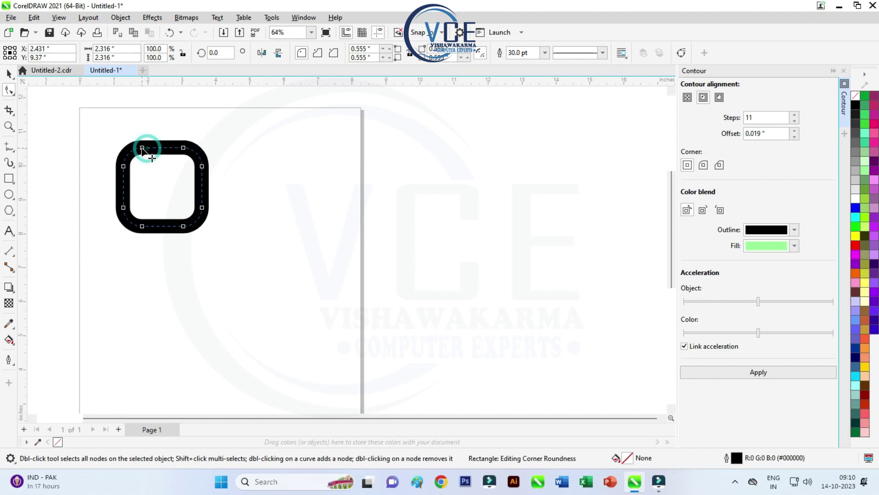
# - Rotate the rounded square 45° and convert its outline to a filled object
pyautogui.click(9, 74)
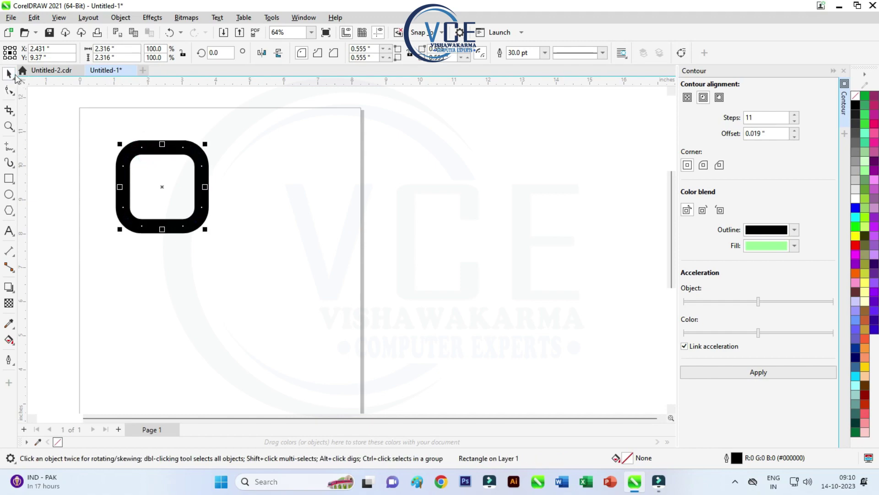
pyautogui.scroll(1, 168, 165)
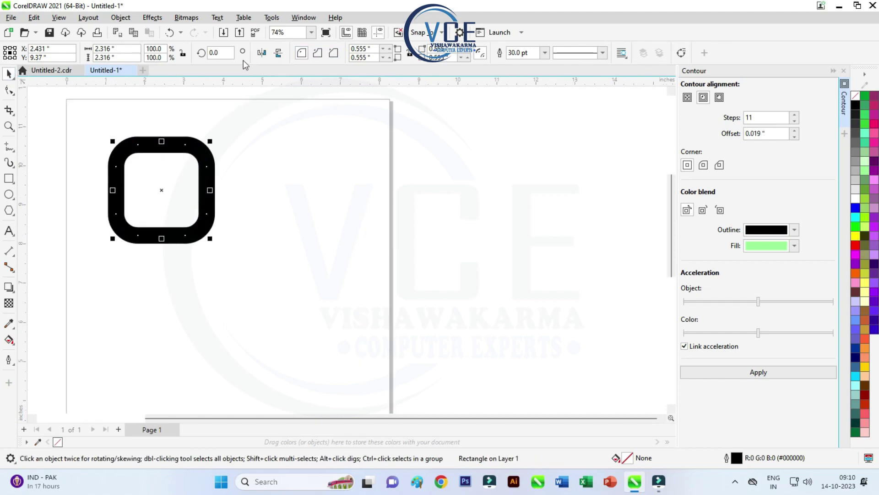
pyautogui.write('45')
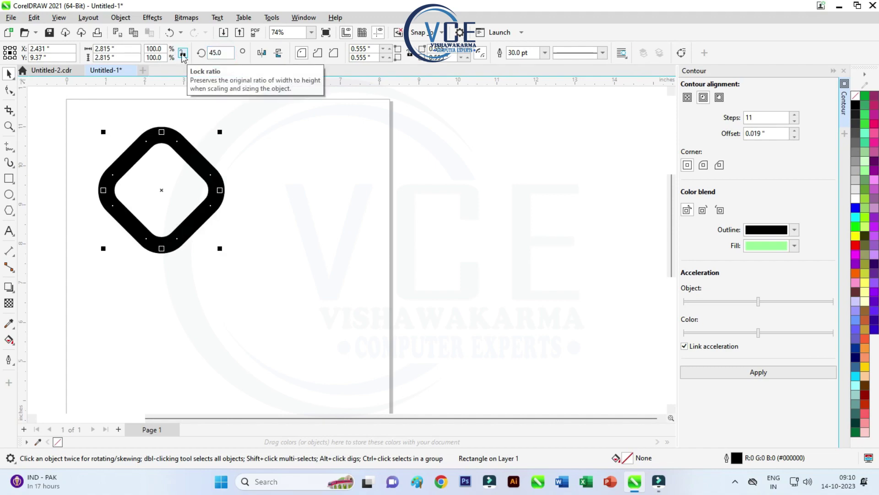
pyautogui.press('Return')
pyautogui.click(120, 18)
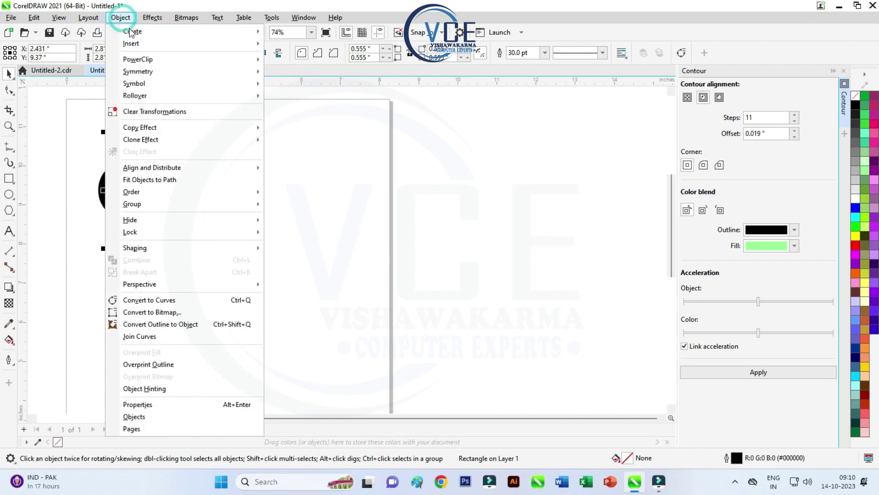
pyautogui.click(153, 323)
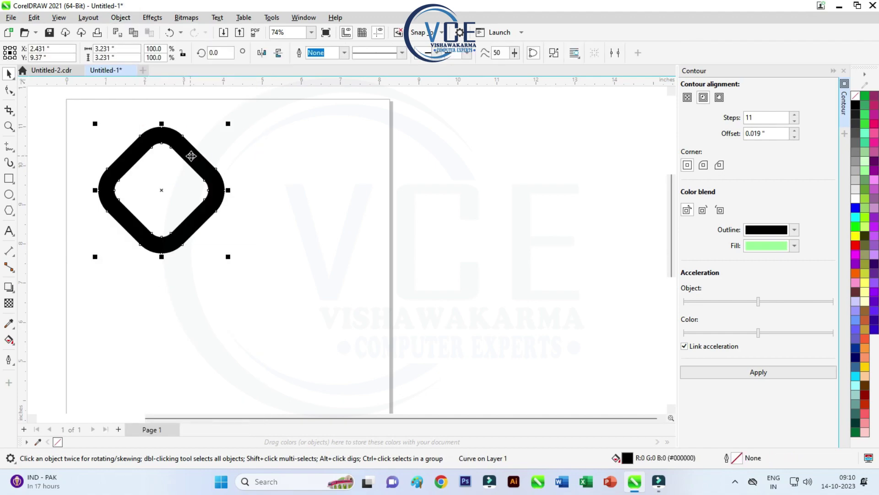
# - Place two diamond copies, one overlapping at right and one below, nudged into place
pyautogui.moveTo(192, 155)
pyautogui.mouseDown()
pyautogui.moveTo(250, 152)
pyautogui.moveTo(239, 153)
pyautogui.mouseUp()
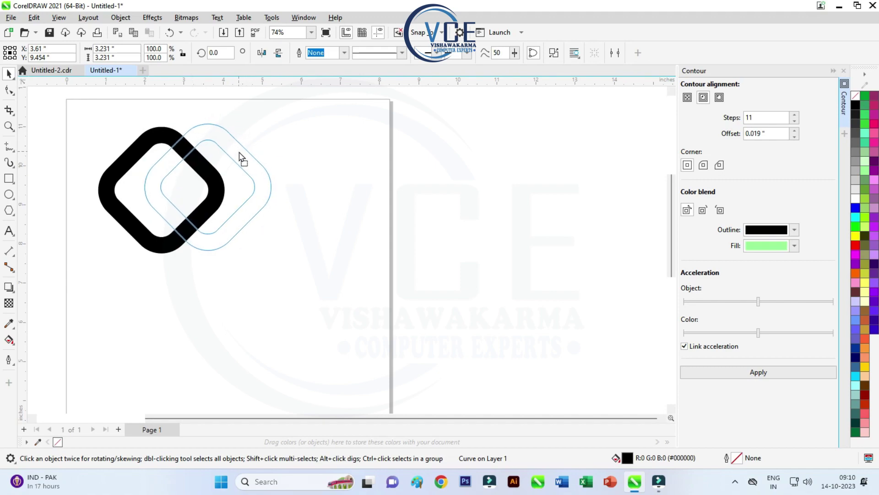
pyautogui.moveTo(240, 152); pyautogui.dragTo(237, 153)
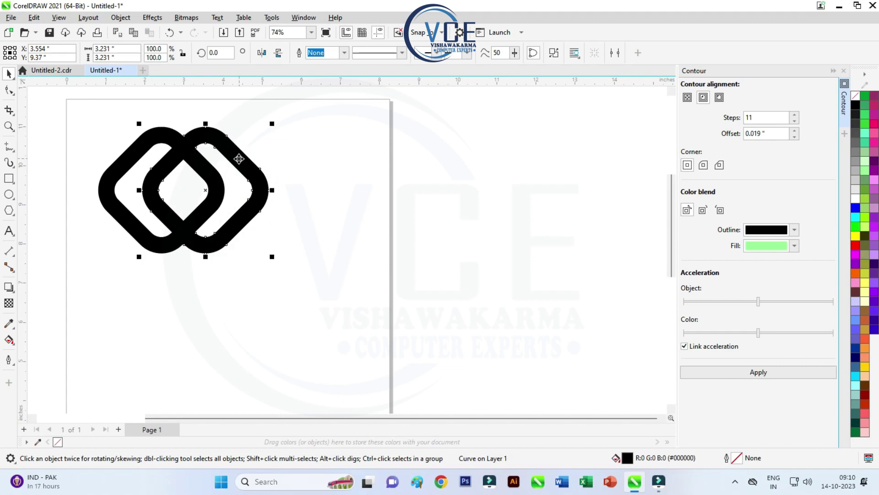
pyautogui.moveTo(236, 159)
pyautogui.mouseDown()
pyautogui.moveTo(236, 278)
pyautogui.moveTo(210, 225)
pyautogui.mouseUp()
pyautogui.press('Right')
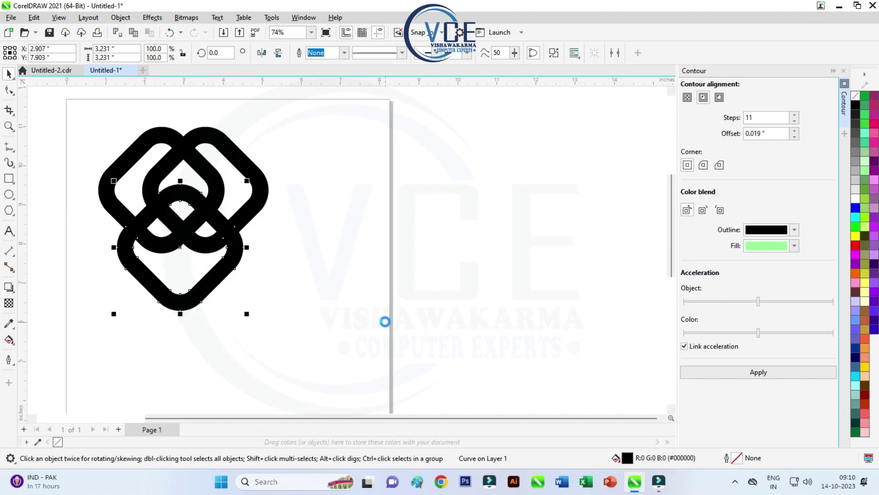
pyautogui.press('Right')
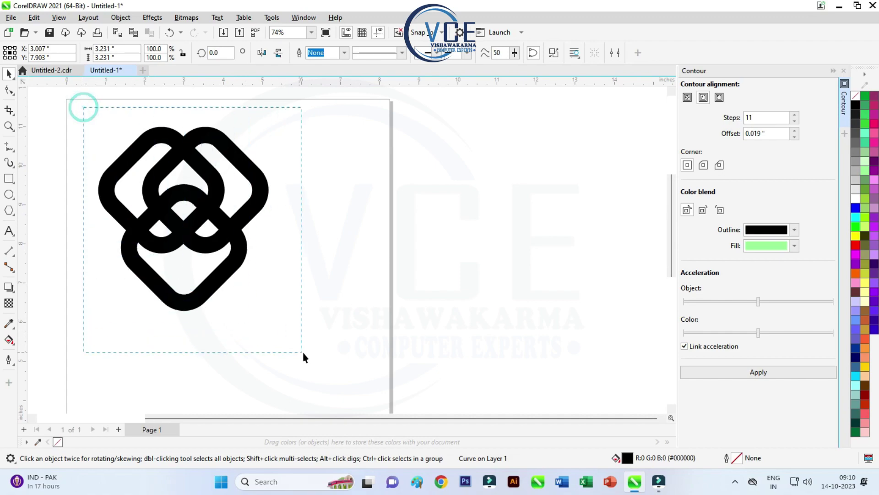
# - Select all three diamonds and show them as thin black outlines
pyautogui.moveTo(82, 100); pyautogui.dragTo(303, 354)
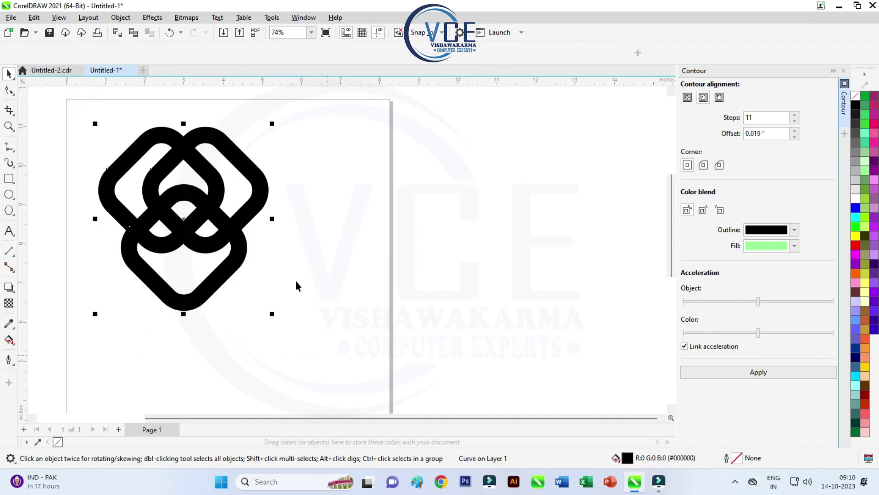
pyautogui.rightClick(855, 98)
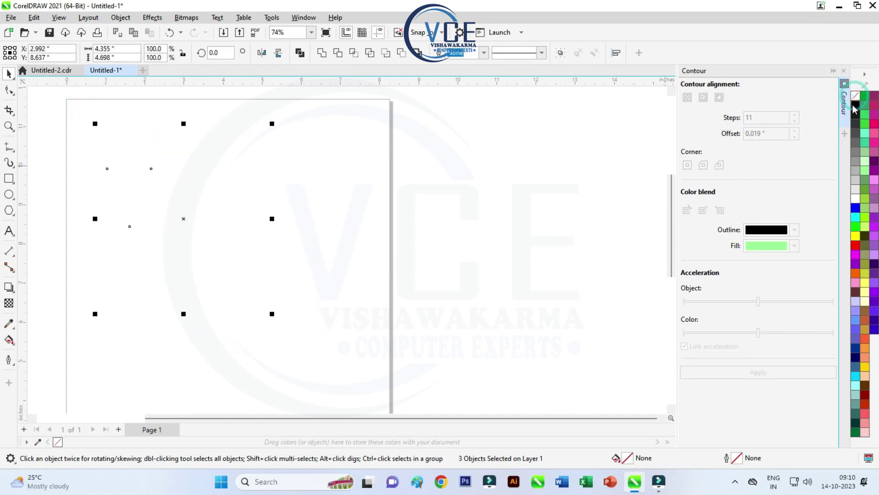
pyautogui.rightClick(855, 97)
pyautogui.click(724, 138)
pyautogui.hotkey('ctrl', 'z')
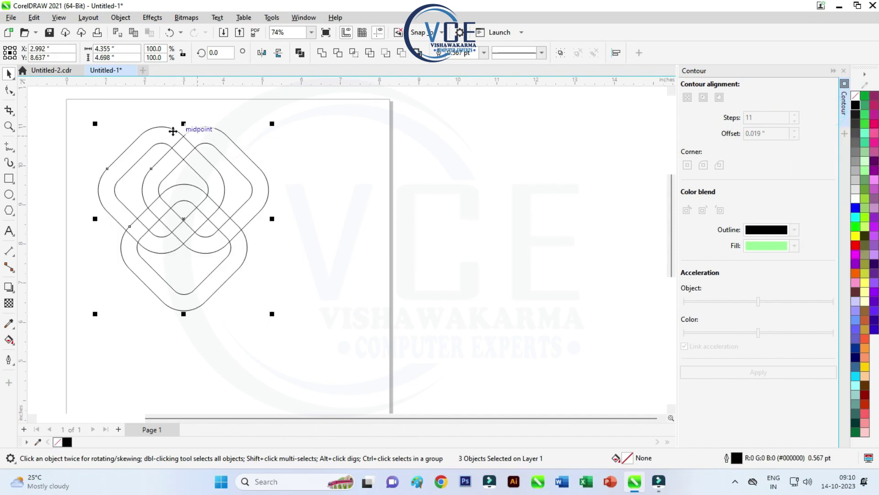
pyautogui.scroll(1, 183, 133)
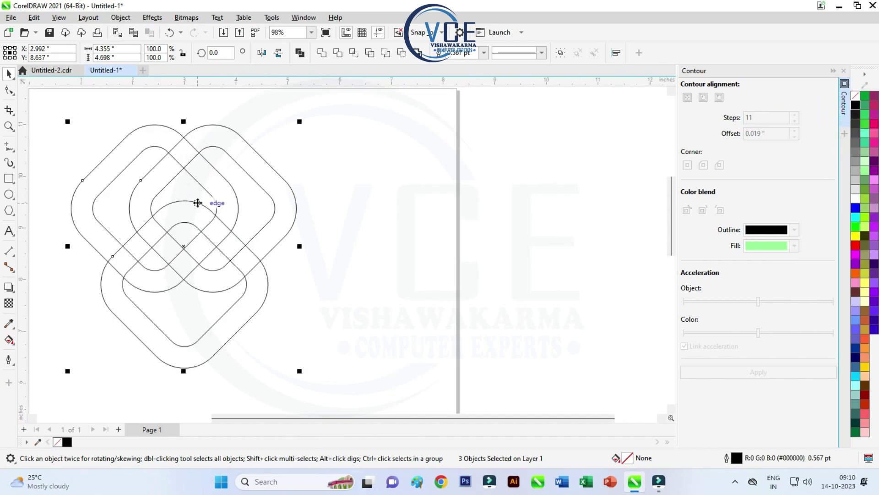
pyautogui.press('F10')
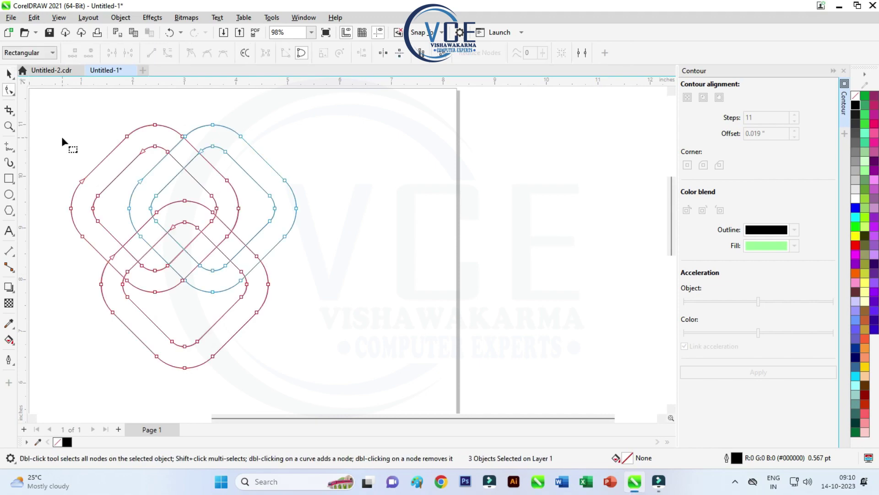
pyautogui.press('space')
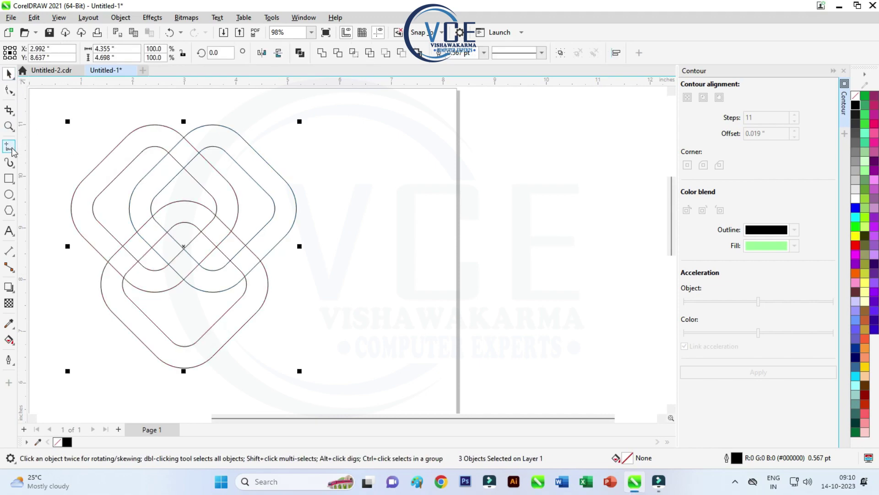
# - Delete the crossing segments with Virtual Segment Delete so the rings weave
pyautogui.click(12, 113)
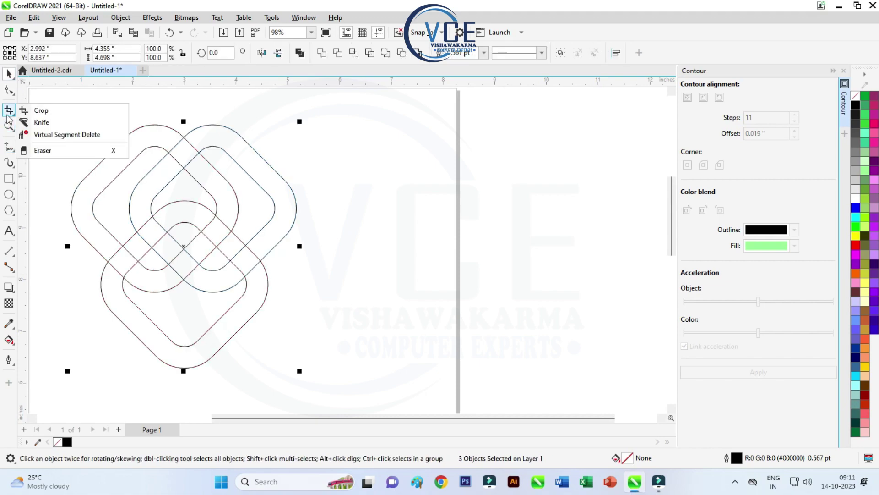
pyautogui.click(39, 132)
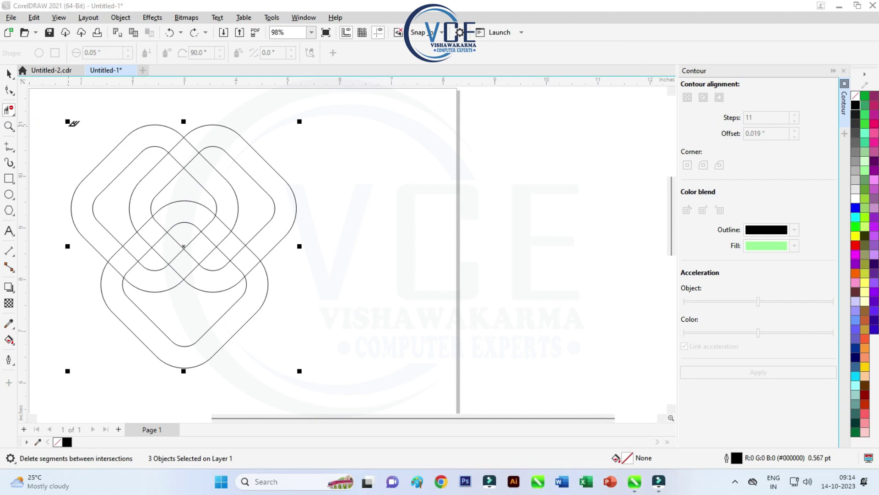
pyautogui.click(178, 143)
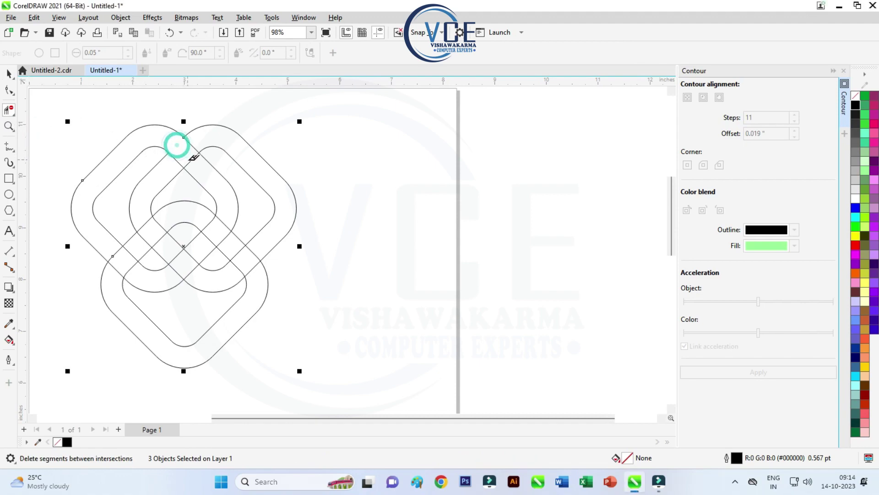
pyautogui.click(193, 155)
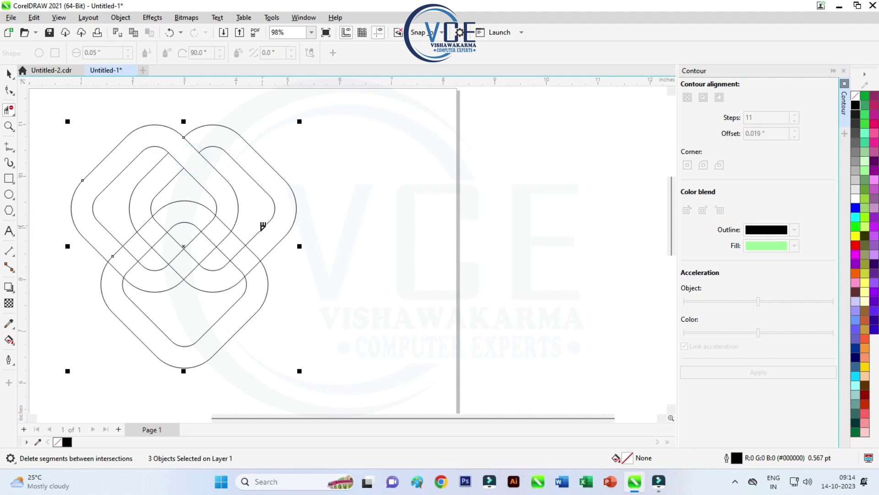
pyautogui.click(255, 253)
pyautogui.click(118, 269)
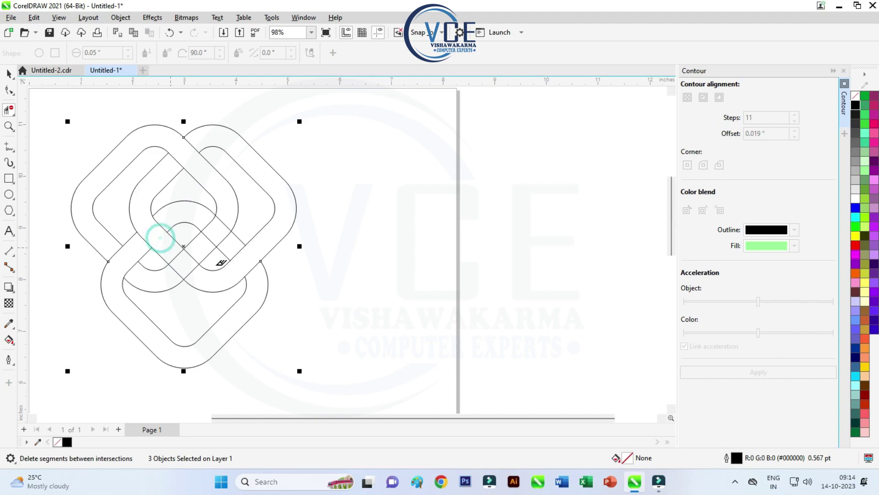
pyautogui.click(211, 221)
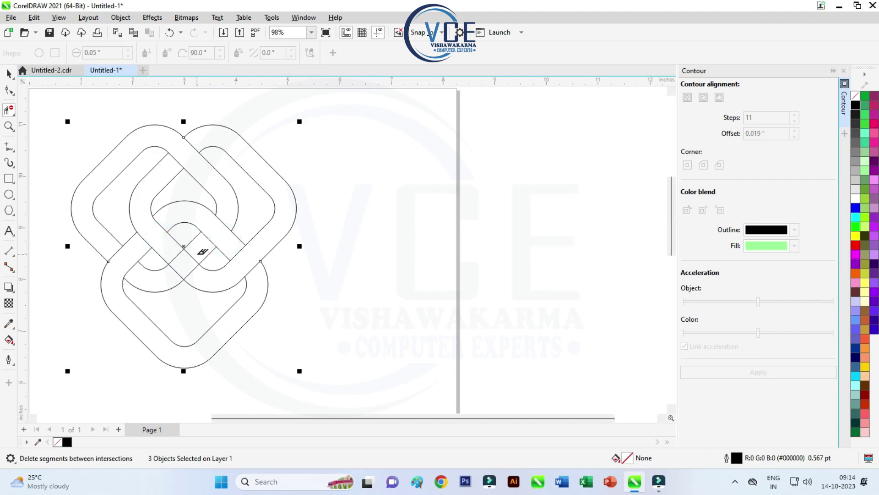
pyautogui.click(193, 250)
# - Smart Fill the left ring's pieces with dark green
pyautogui.click(9, 342)
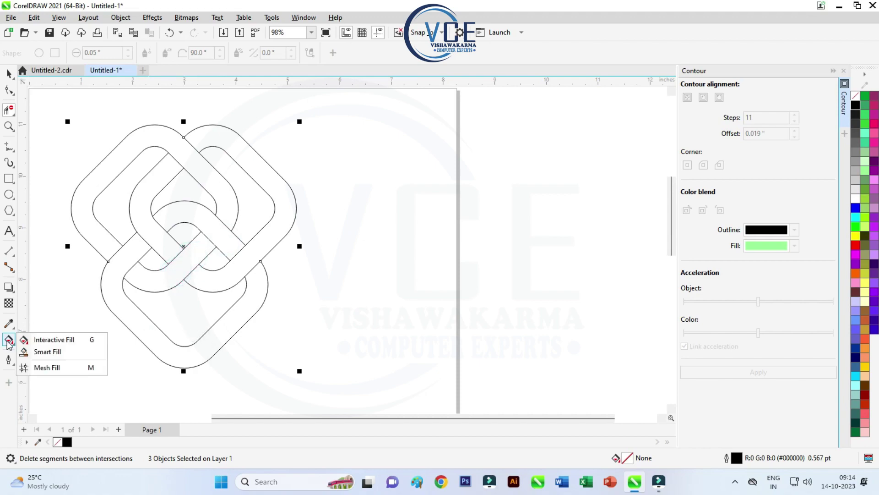
pyautogui.click(46, 352)
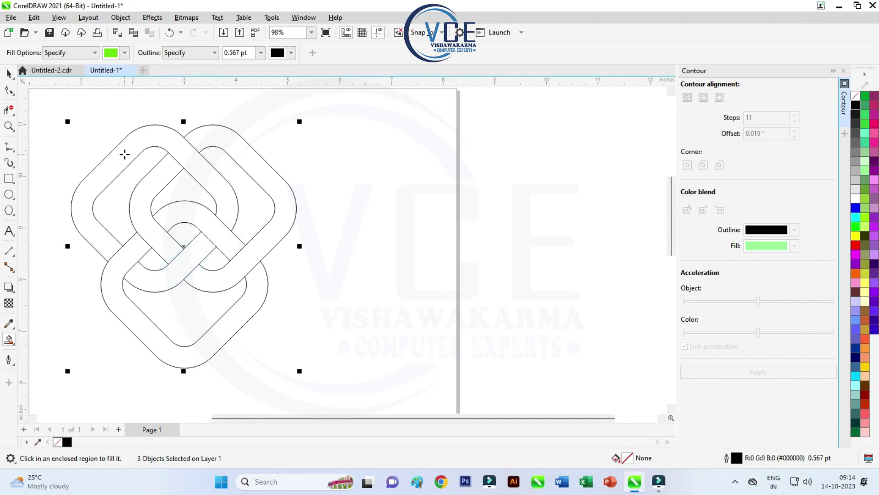
pyautogui.click(125, 154)
pyautogui.click(150, 271)
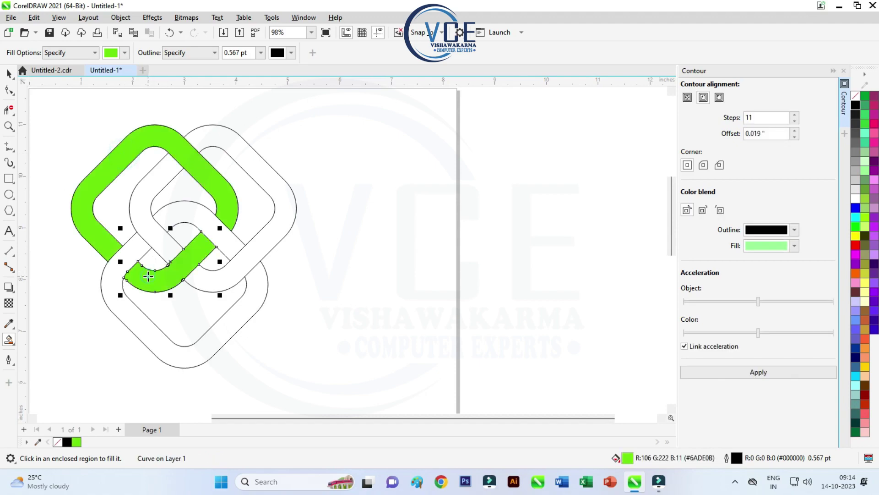
pyautogui.click(111, 54)
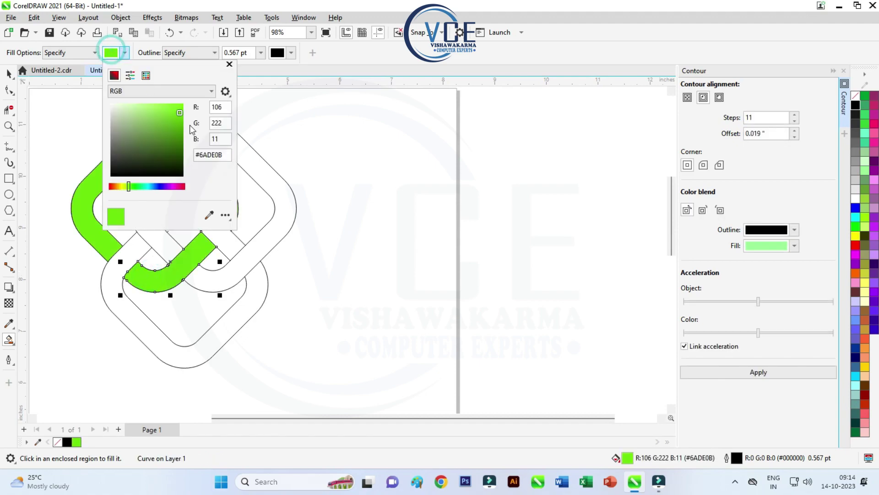
pyautogui.moveTo(167, 151); pyautogui.dragTo(179, 143)
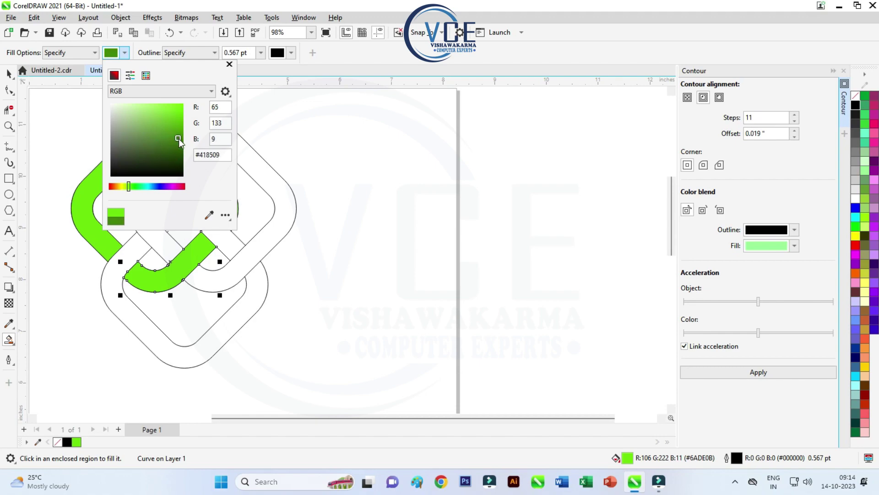
pyautogui.click(86, 190)
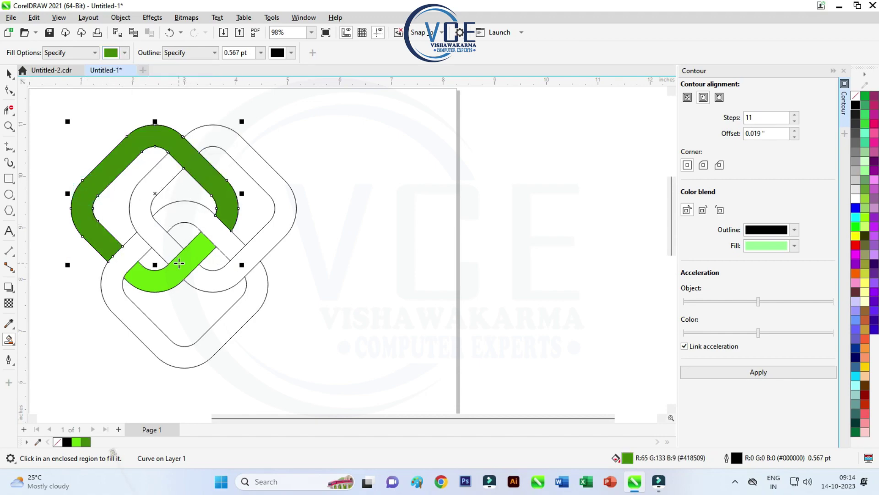
pyautogui.click(178, 262)
# - Fill the right ring's outer loop and inner band bright blue
pyautogui.click(111, 52)
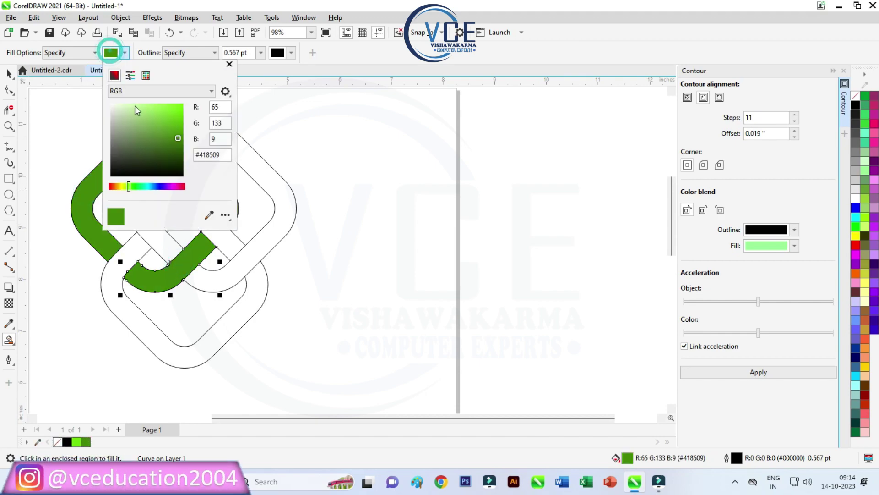
pyautogui.click(160, 186)
pyautogui.moveTo(175, 134); pyautogui.dragTo(173, 114)
pyautogui.click(261, 180)
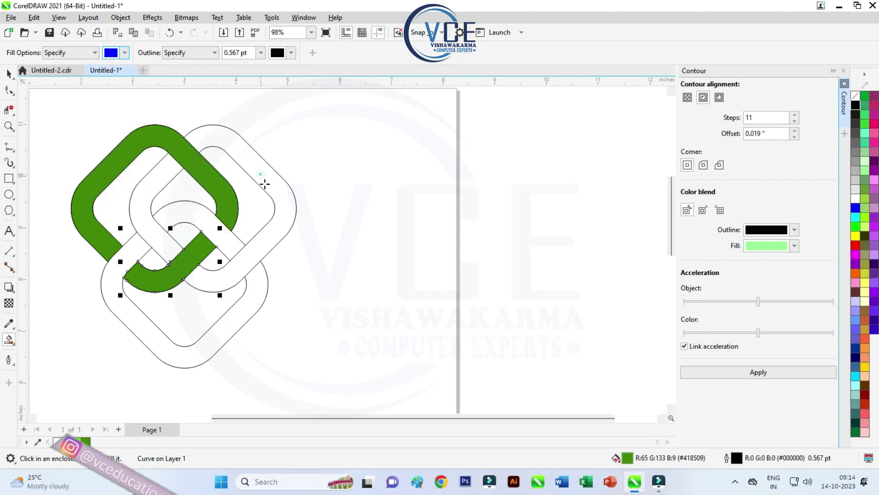
pyautogui.click(150, 232)
# - Fill the lower ring's pieces dark red #870707
pyautogui.press('F10')
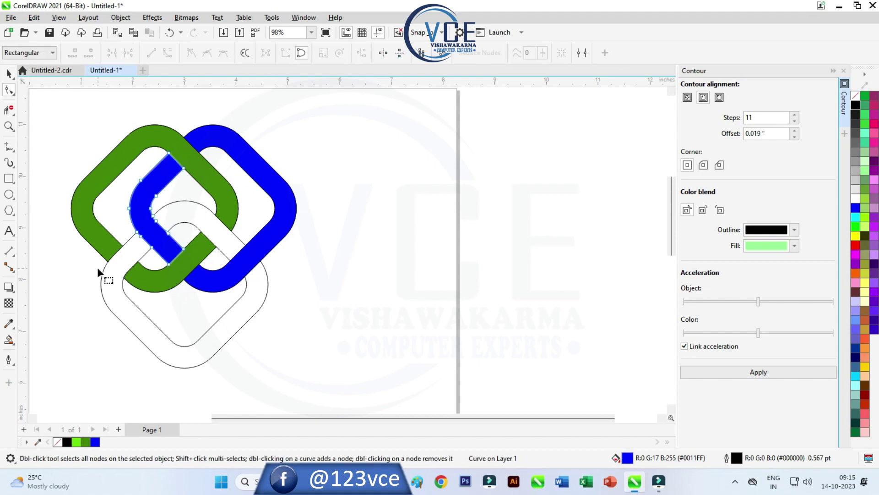
pyautogui.click(9, 340)
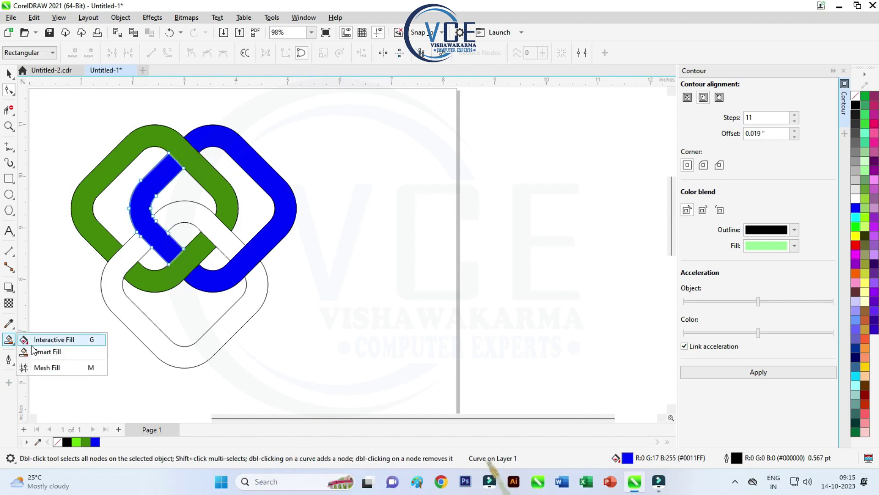
pyautogui.click(48, 351)
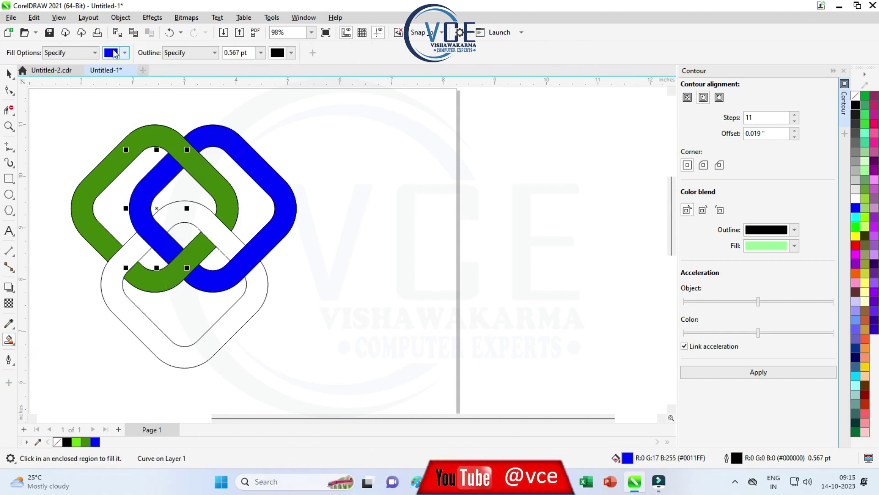
pyautogui.click(112, 53)
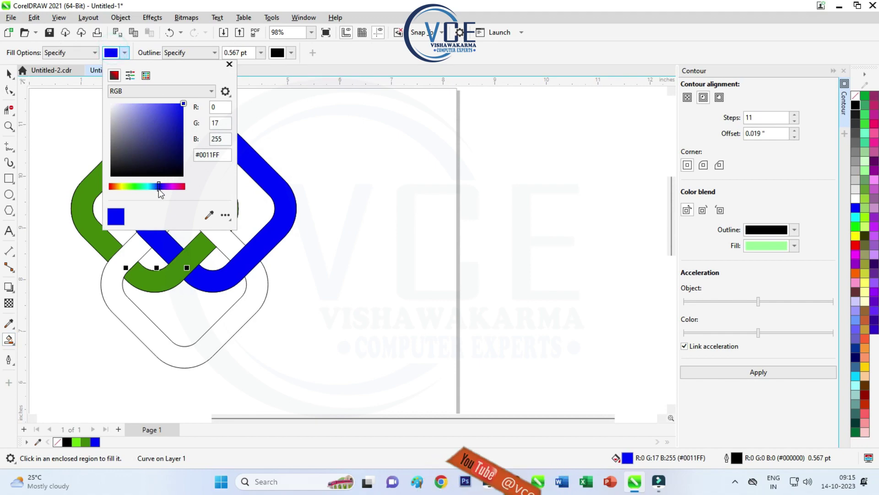
pyautogui.moveTo(159, 186); pyautogui.dragTo(185, 186)
pyautogui.click(167, 148)
pyautogui.moveTo(167, 147); pyautogui.dragTo(180, 137)
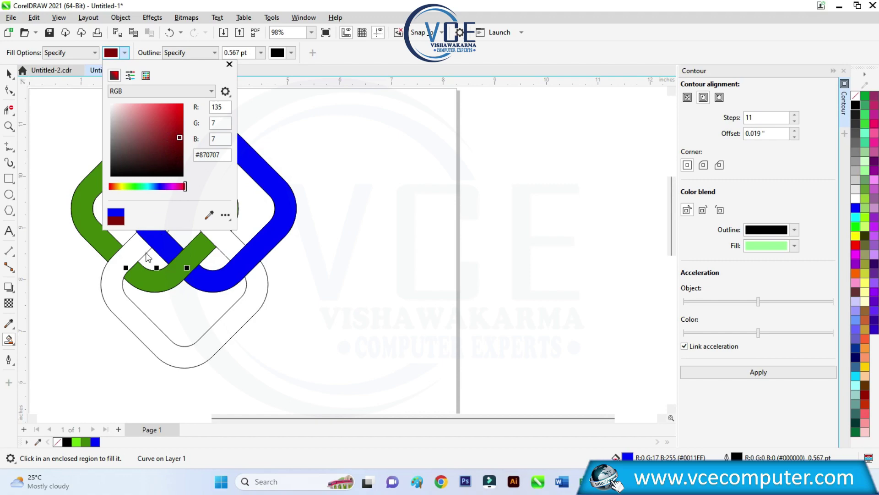
pyautogui.click(126, 255)
pyautogui.click(218, 236)
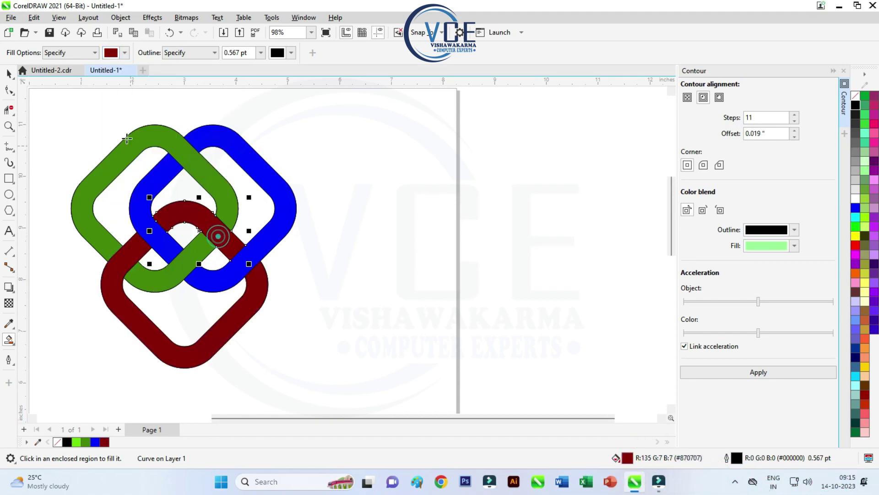
pyautogui.press('space')
pyautogui.scroll(-1, 336, 127)
# - Select the green ring's two pieces, then the blue ring's two pieces
pyautogui.click(316, 127)
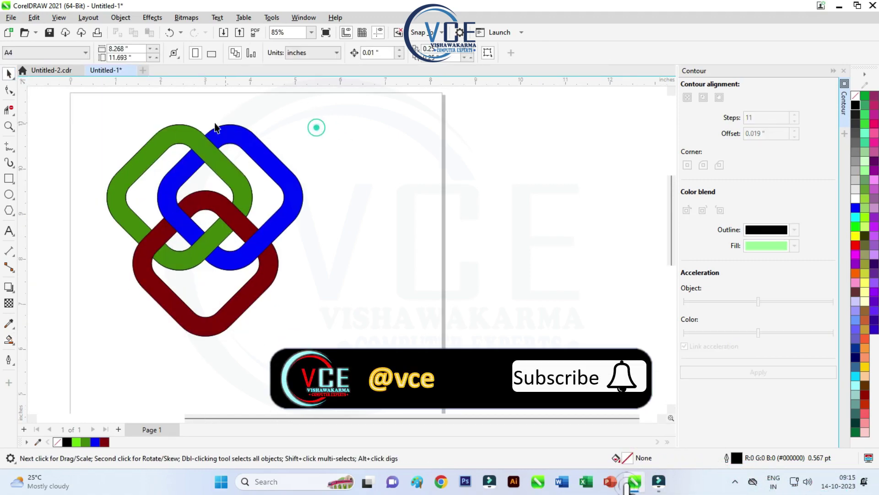
pyautogui.click(165, 136)
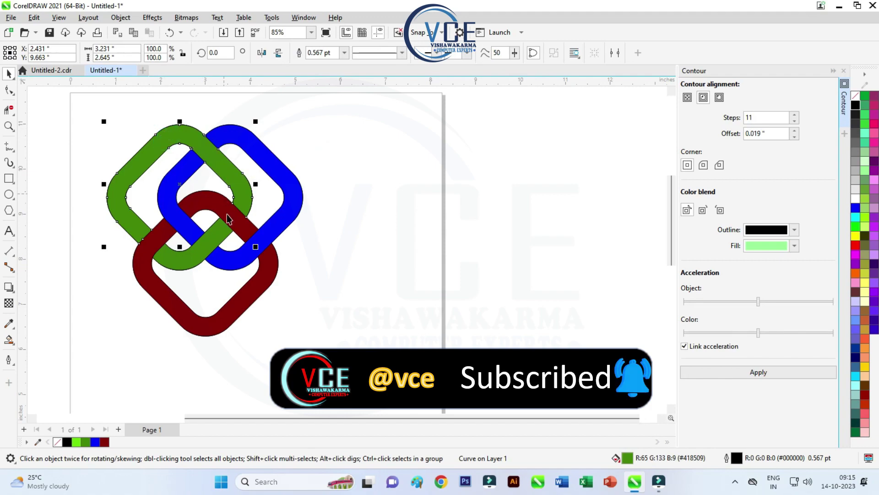
pyautogui.keyDown('shift'); pyautogui.click(181, 268); pyautogui.keyUp('shift')
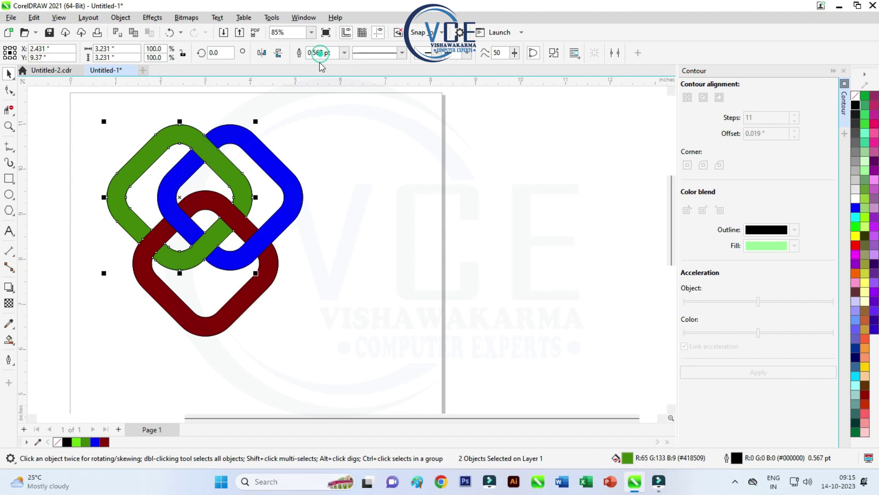
pyautogui.click(322, 148)
pyautogui.click(271, 157)
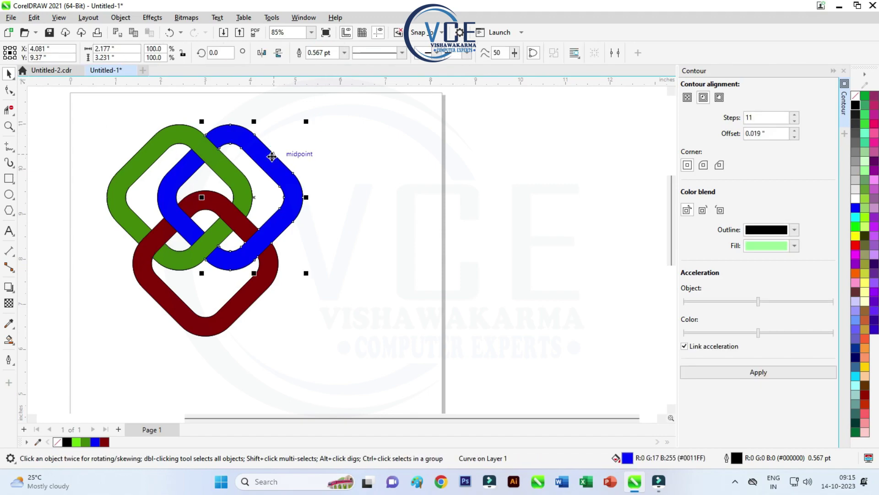
pyautogui.keyDown('shift'); pyautogui.click(175, 190); pyautogui.keyUp('shift')
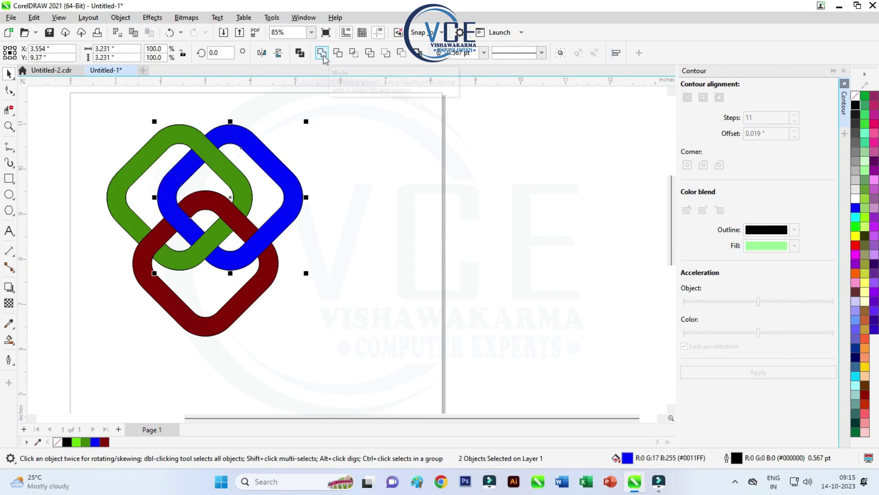
# - Select the red ring's pieces and weld them into one shape
pyautogui.click(333, 255)
pyautogui.click(215, 318)
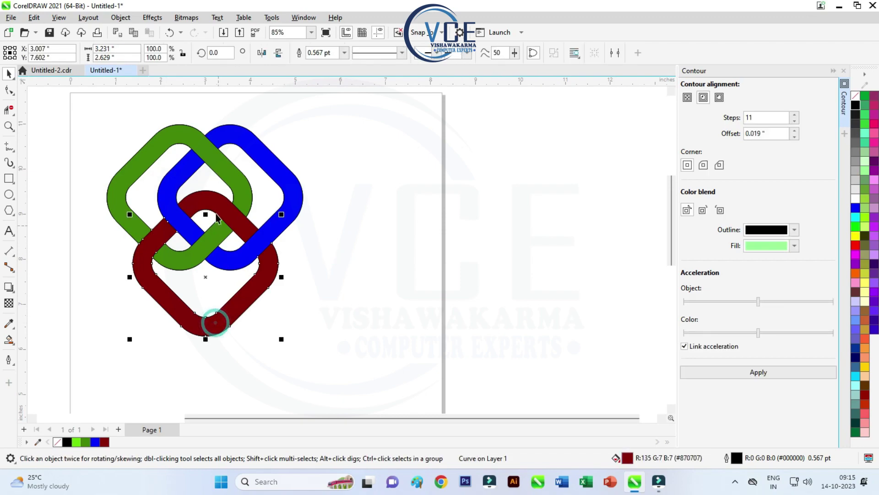
pyautogui.keyDown('shift'); pyautogui.click(214, 198); pyautogui.keyUp('shift')
pyautogui.click(322, 53)
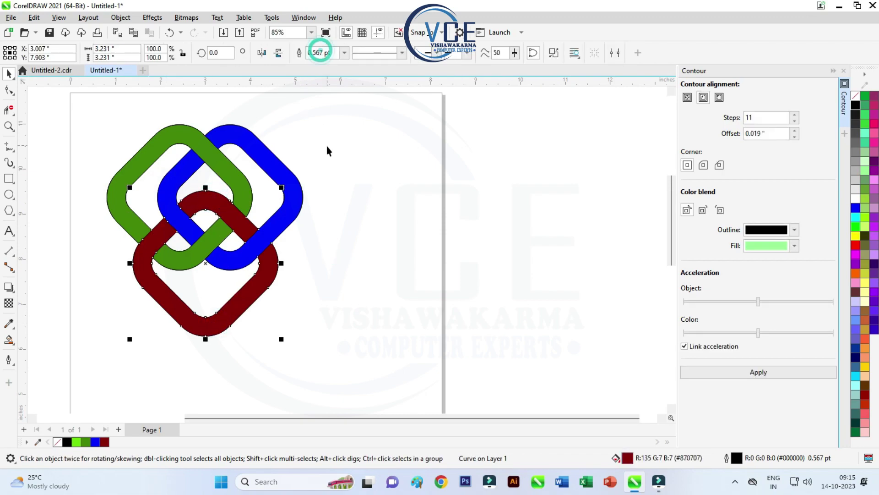
# - Add a To Center contour to the red ring with offset reduced to 0.018"
pyautogui.click(10, 289)
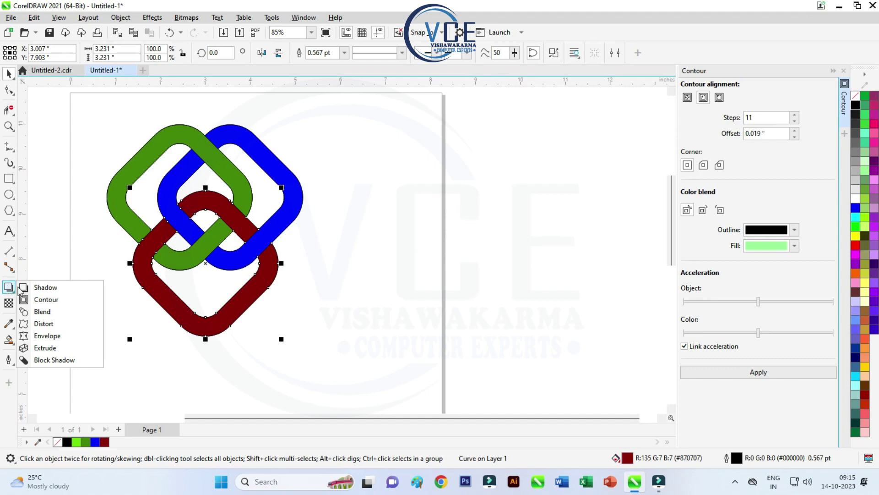
pyautogui.click(46, 300)
pyautogui.moveTo(141, 263); pyautogui.dragTo(151, 263)
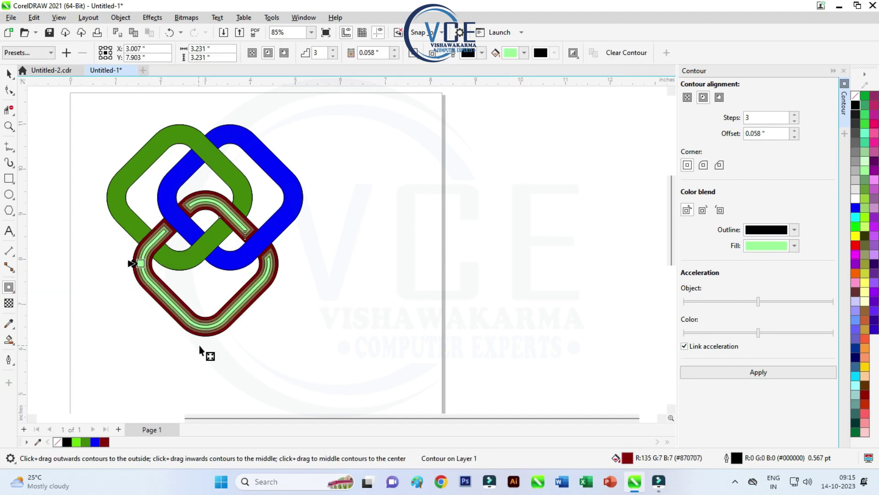
pyautogui.click(251, 54)
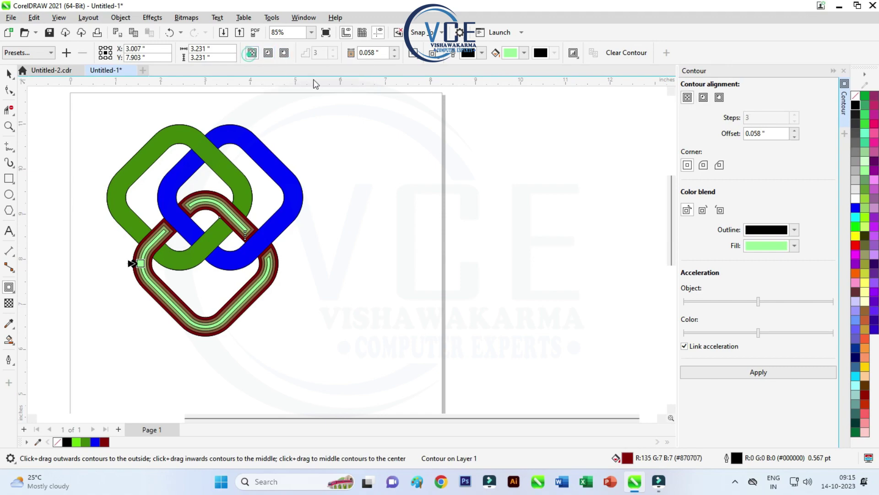
pyautogui.click(394, 56)
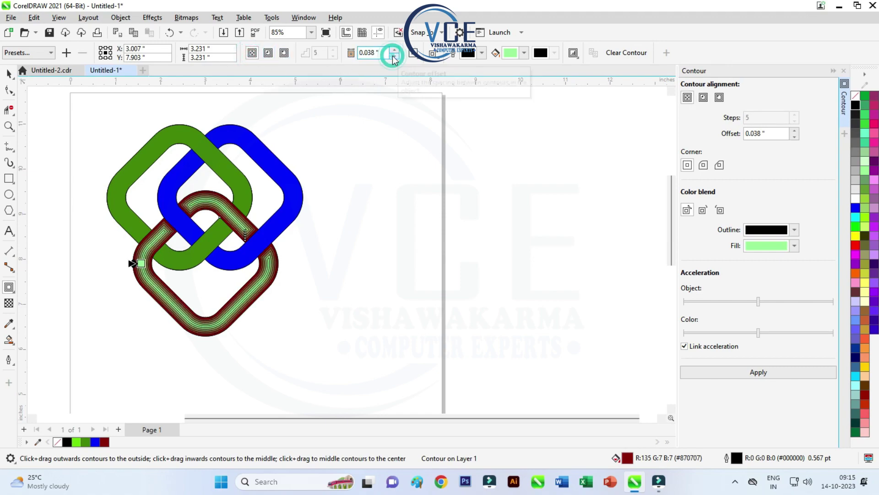
pyautogui.click(394, 55)
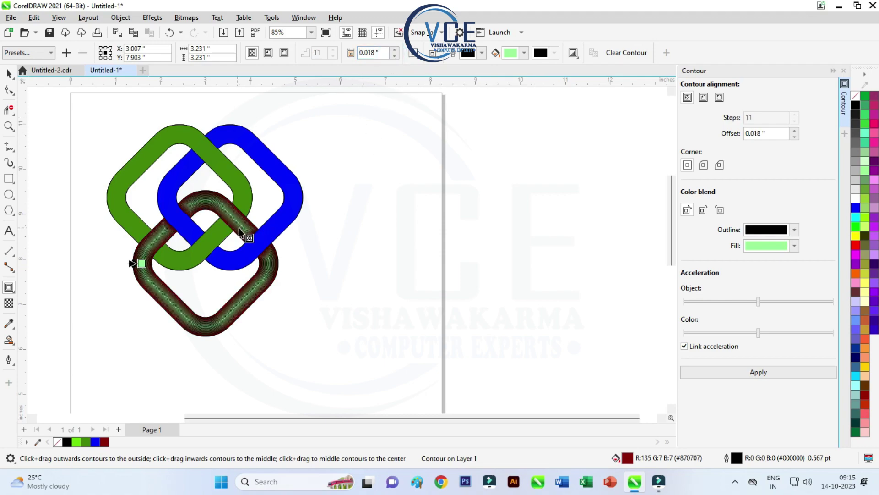
# - Set the contour fill to pale yellow #FFFFCC and remove its outlines
pyautogui.click(524, 53)
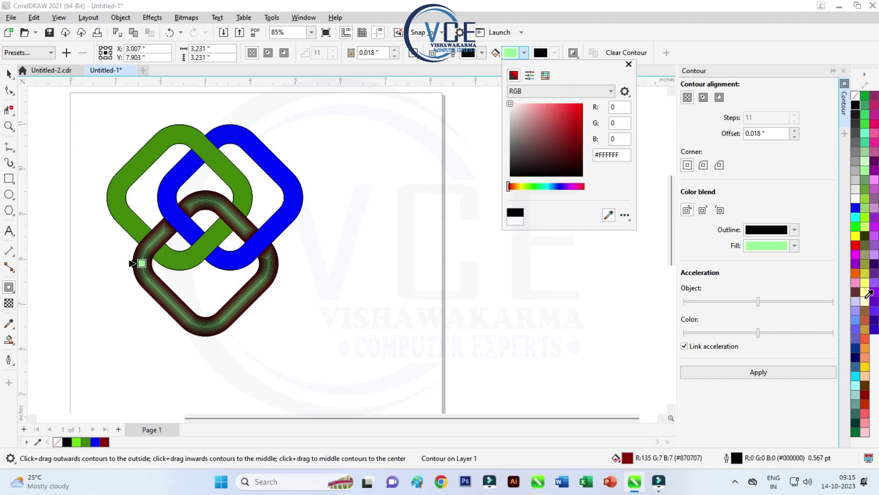
pyautogui.click(864, 296)
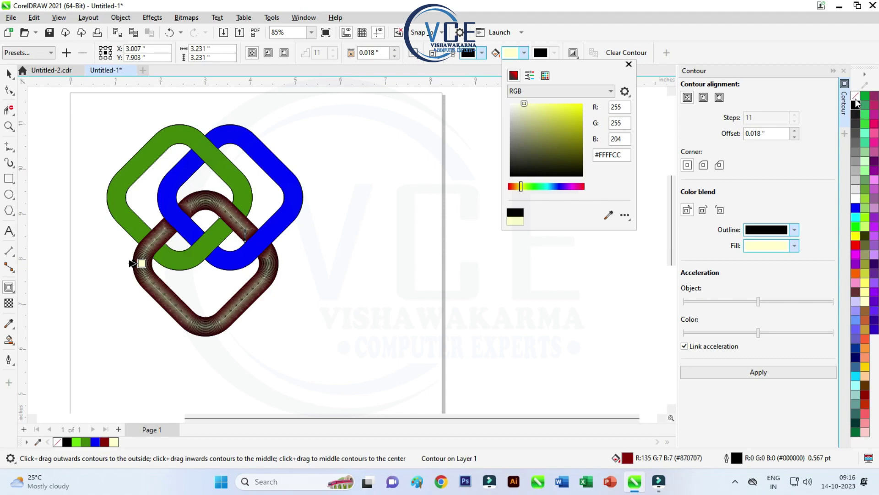
pyautogui.click(627, 232)
pyautogui.rightClick(855, 98)
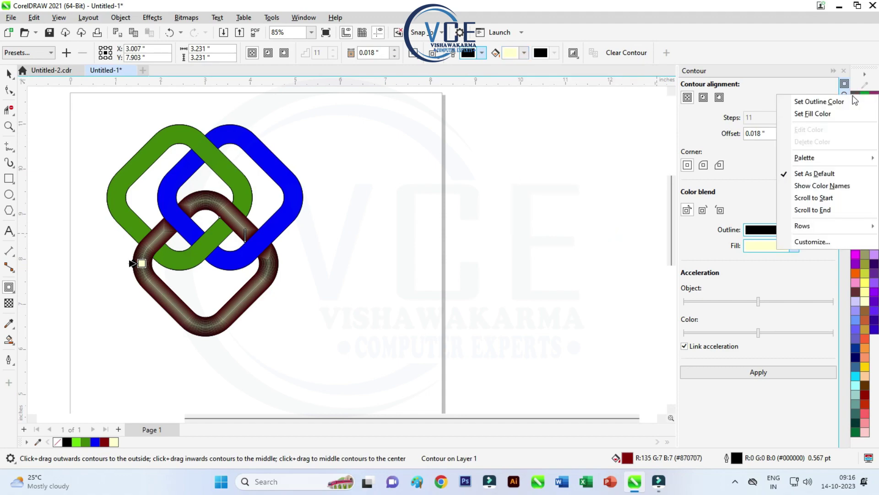
pyautogui.click(799, 103)
pyautogui.scroll(1, 197, 165)
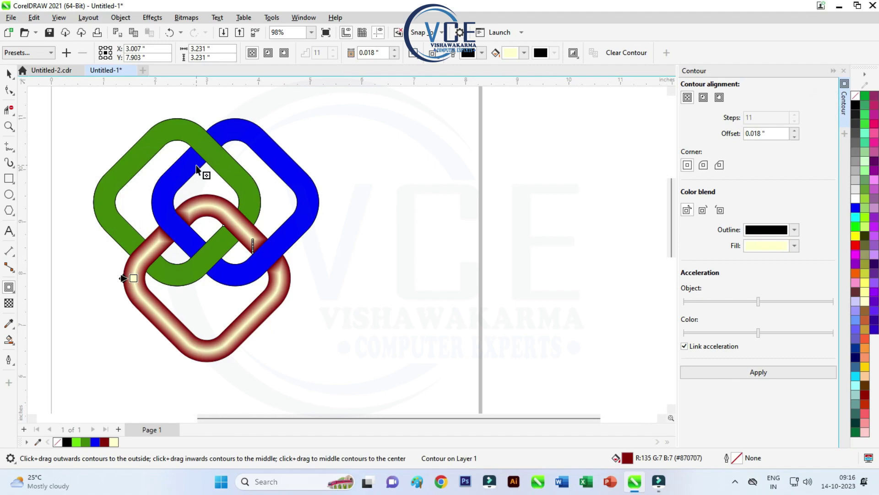
# - Copy the red ring's contour onto the green ring and remove its outlines
pyautogui.click(9, 73)
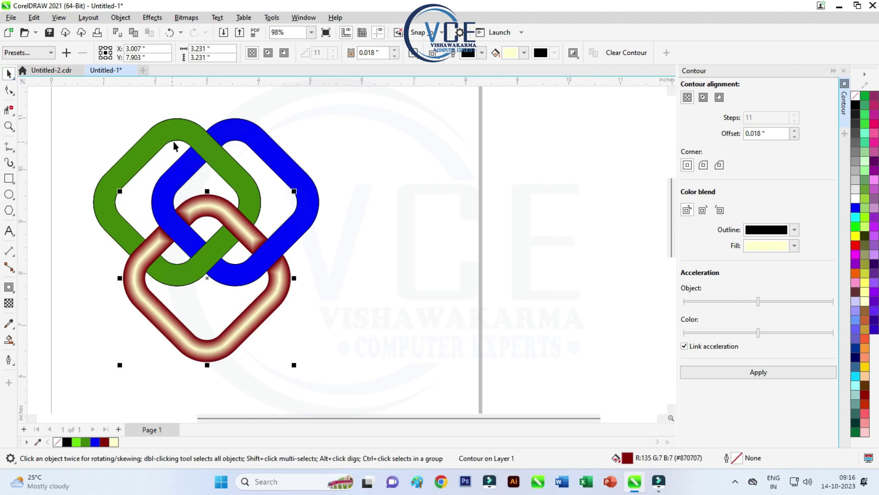
pyautogui.click(168, 134)
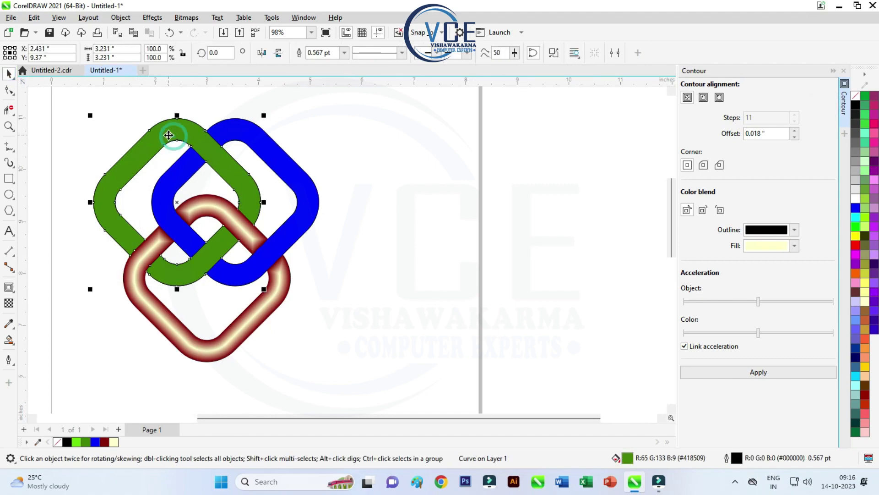
pyautogui.click(15, 291)
pyautogui.click(14, 292)
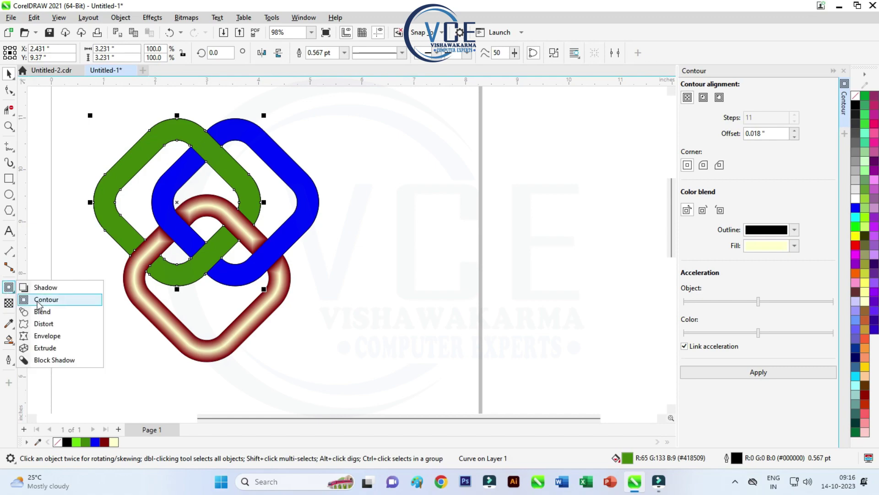
pyautogui.click(44, 300)
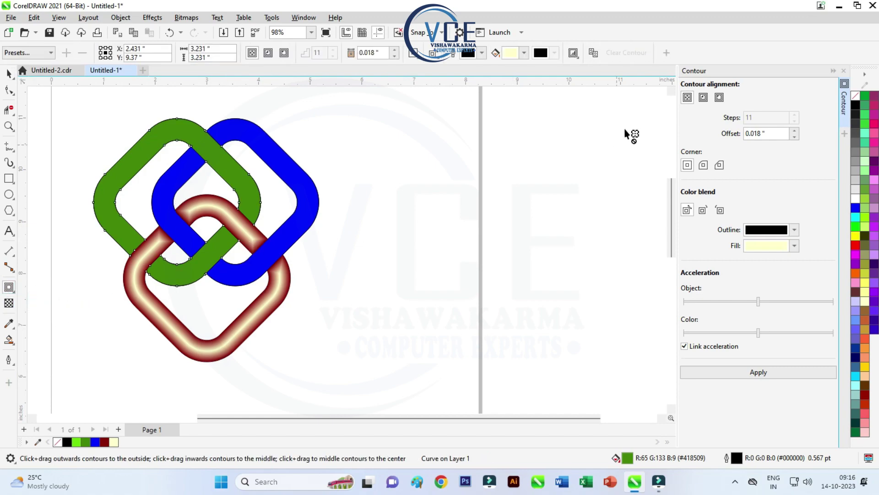
pyautogui.click(593, 52)
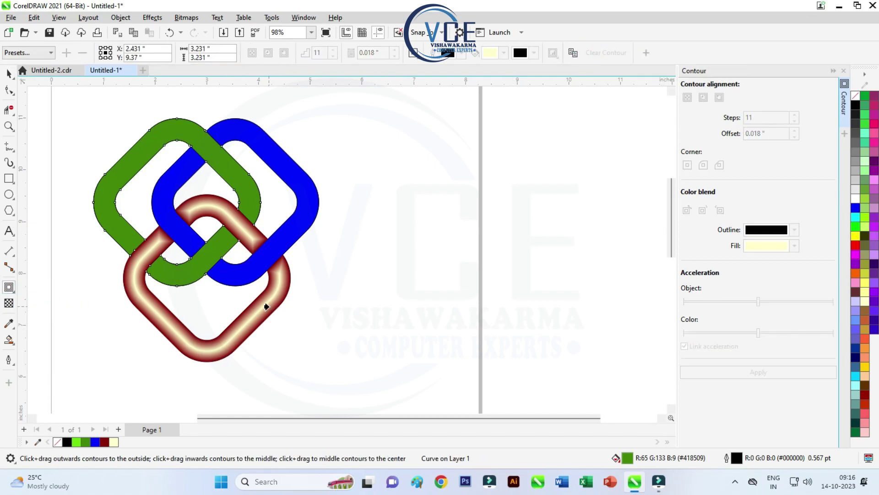
pyautogui.click(269, 308)
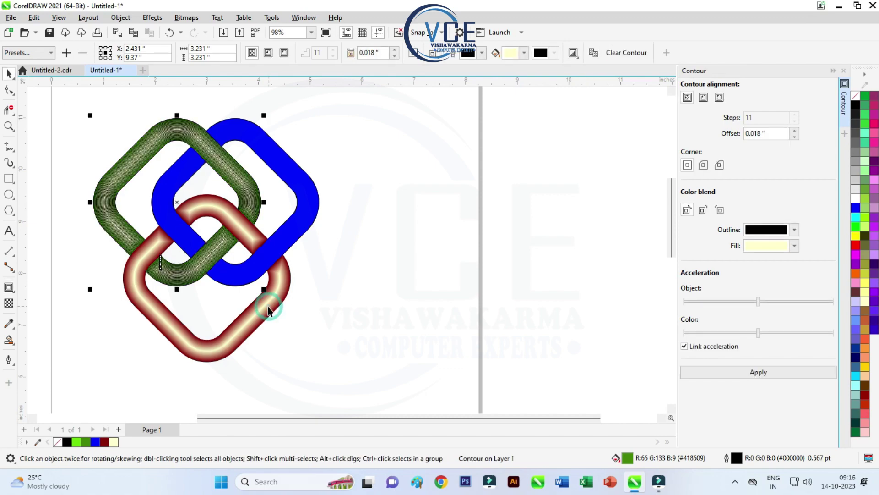
pyautogui.rightClick(856, 96)
pyautogui.click(816, 103)
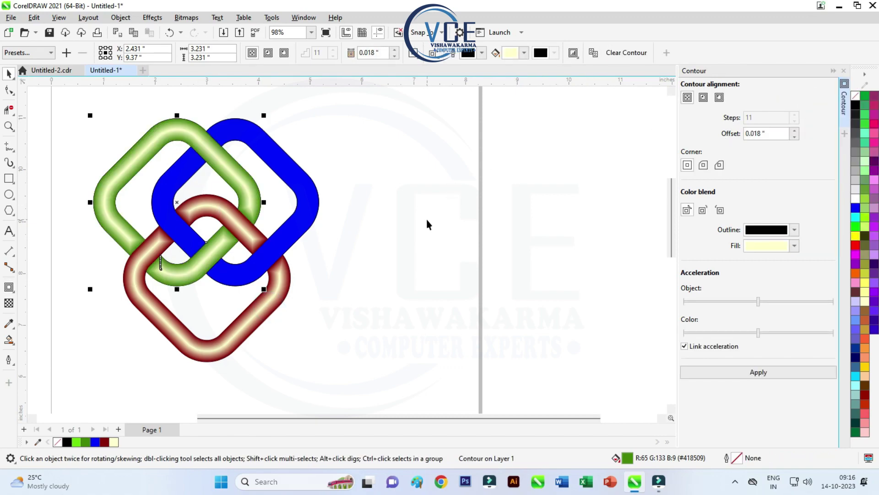
# - Add an inward contour to the blue ring and remove its outlines
pyautogui.click(297, 181)
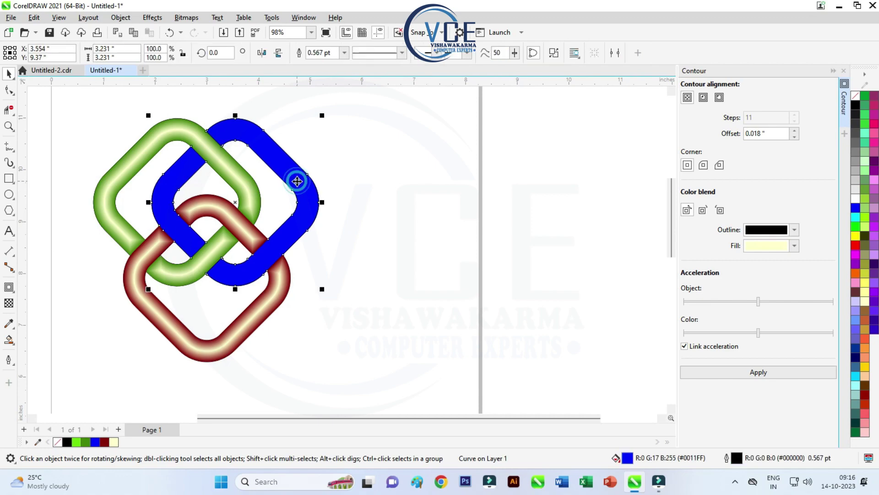
pyautogui.click(9, 287)
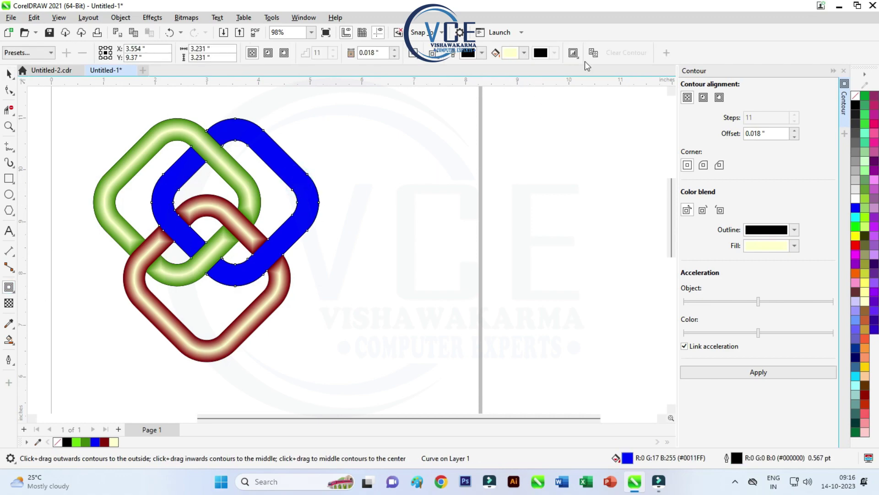
pyautogui.moveTo(274, 283); pyautogui.dragTo(322, 331)
pyautogui.press('space')
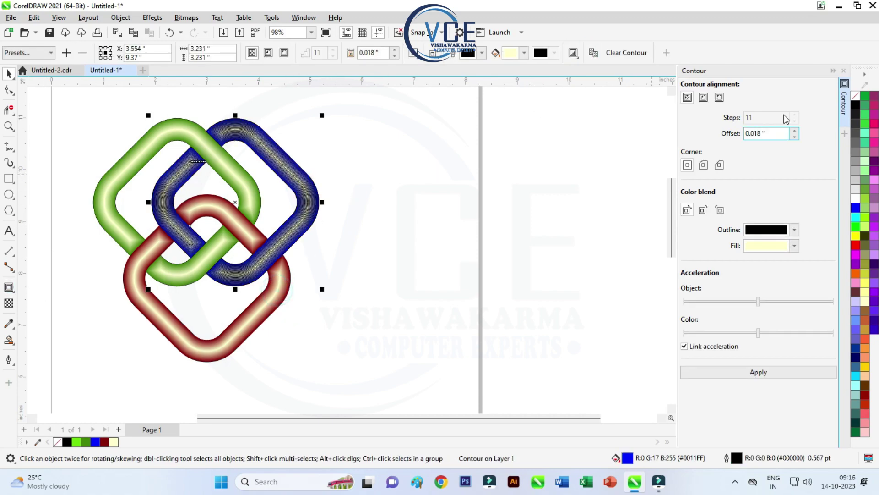
pyautogui.rightClick(855, 95)
pyautogui.click(821, 106)
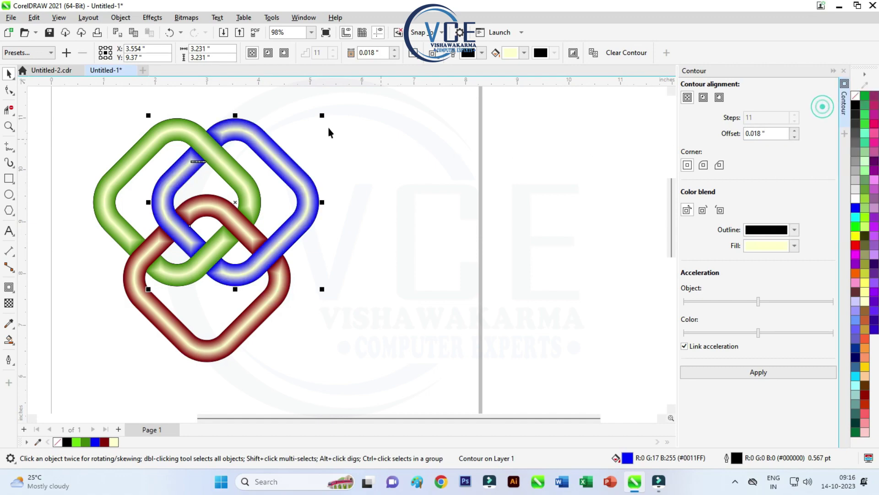
pyautogui.scroll(1, 285, 130)
pyautogui.click(292, 169)
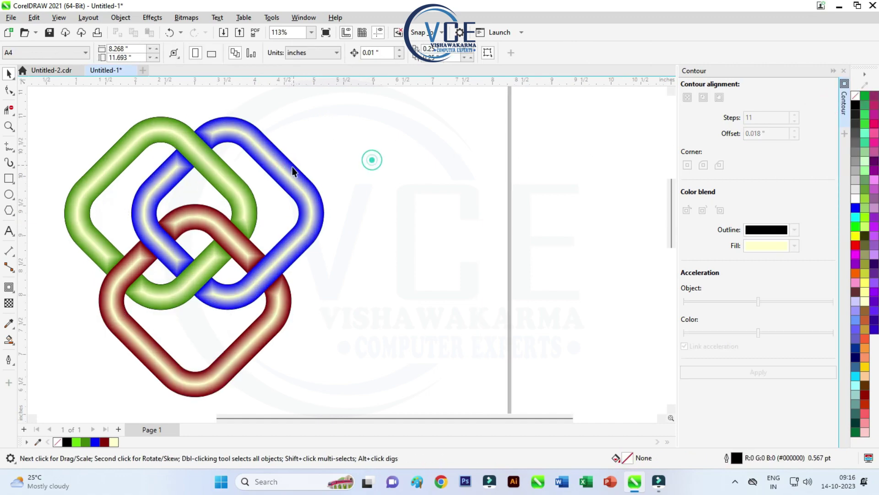
# - Change the blue ring's contour inner colour to cyan
pyautogui.click(293, 171)
pyautogui.click(510, 52)
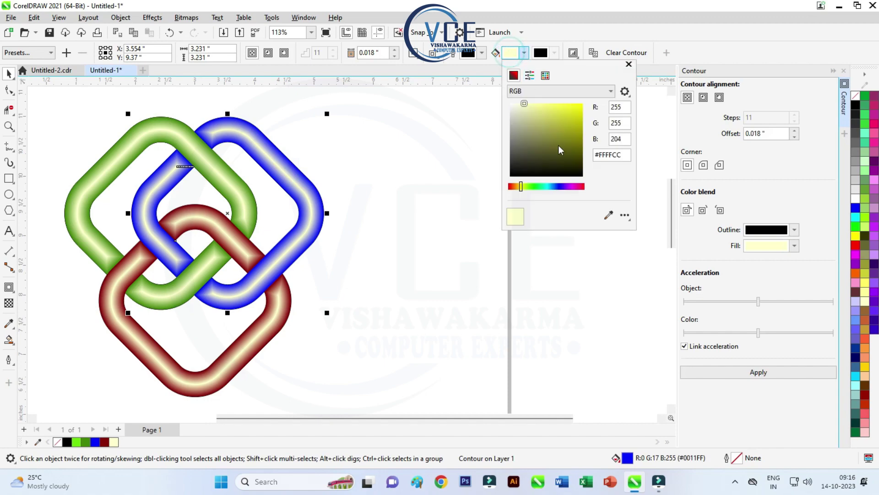
pyautogui.click(546, 186)
pyautogui.click(581, 104)
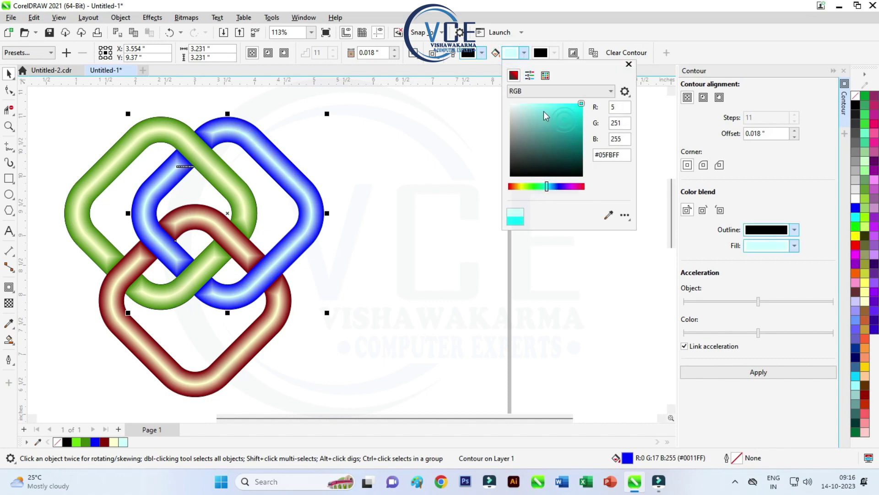
# - Change the green ring's contour inner colour to pale mint #82FFB6
pyautogui.click(402, 167)
pyautogui.click(147, 133)
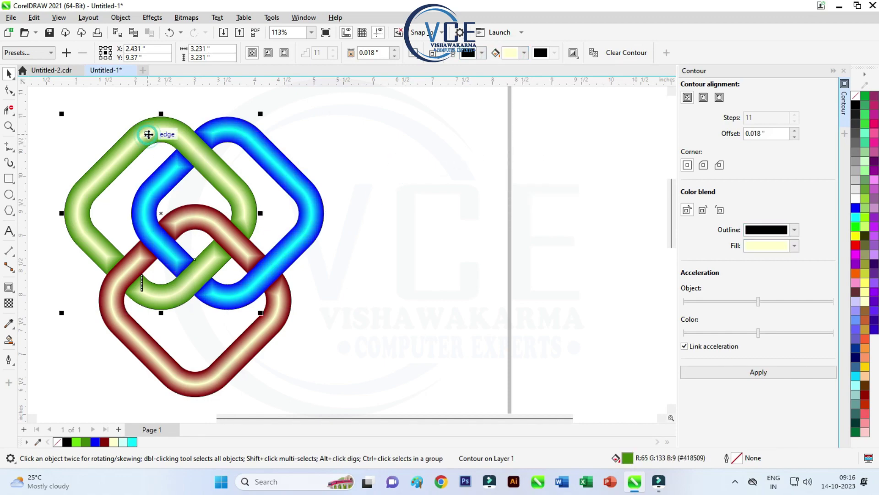
pyautogui.click(515, 57)
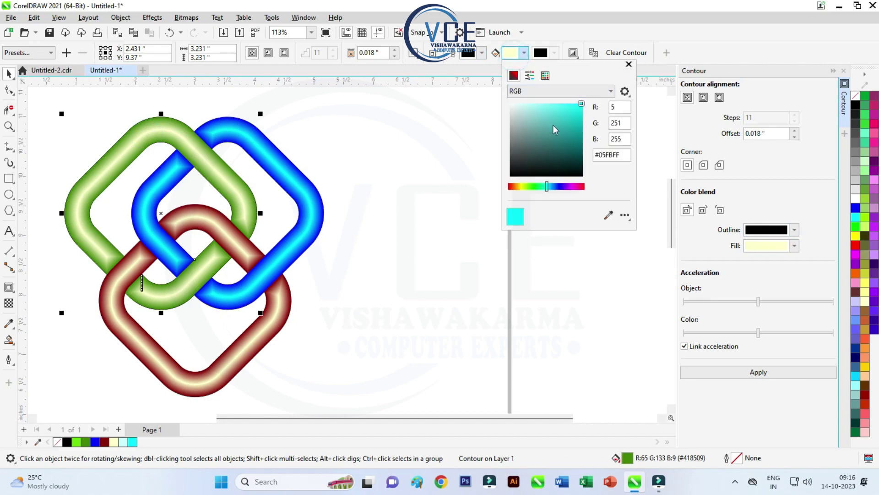
pyautogui.moveTo(540, 189); pyautogui.dragTo(538, 186)
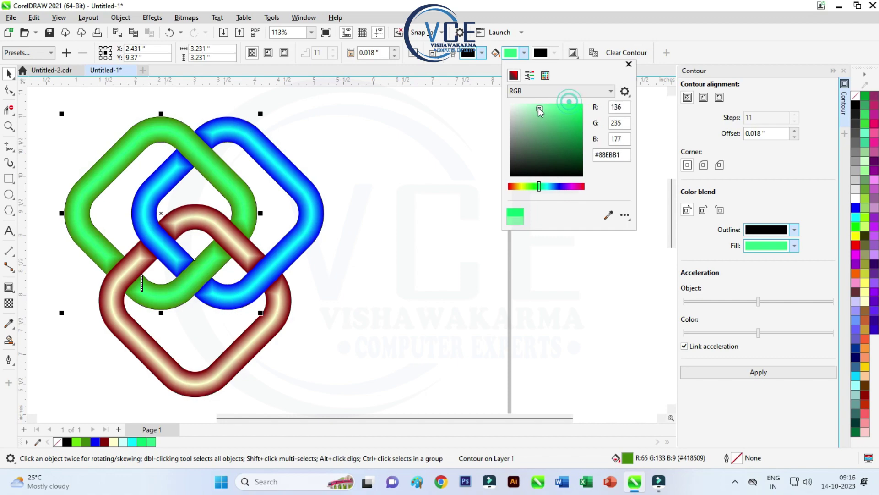
pyautogui.moveTo(570, 105); pyautogui.dragTo(538, 109)
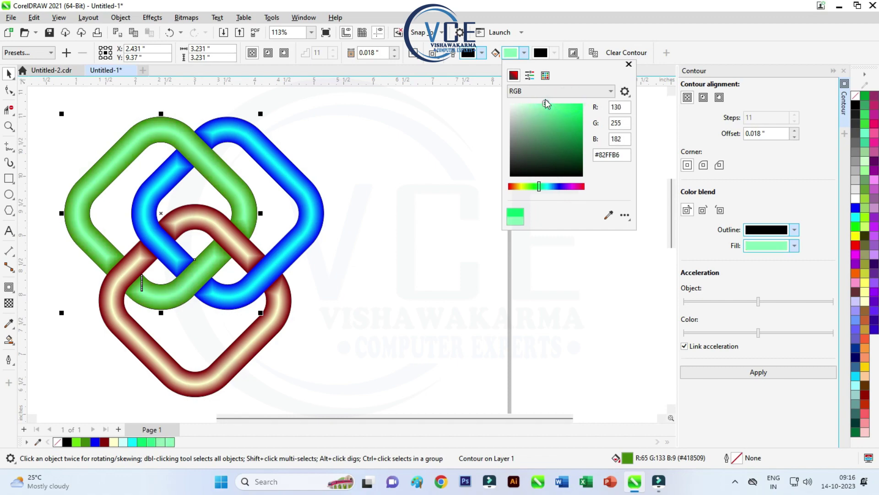
pyautogui.click(423, 208)
pyautogui.scroll(-2, 456, 194)
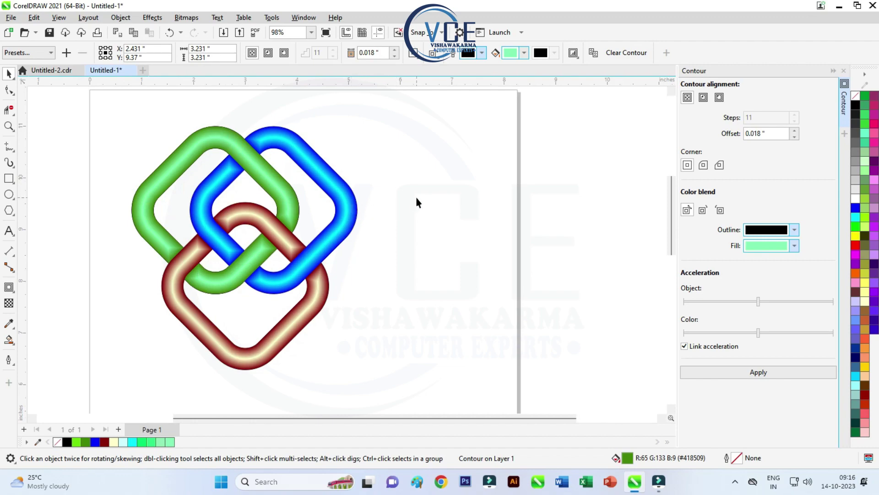
pyautogui.click(416, 201)
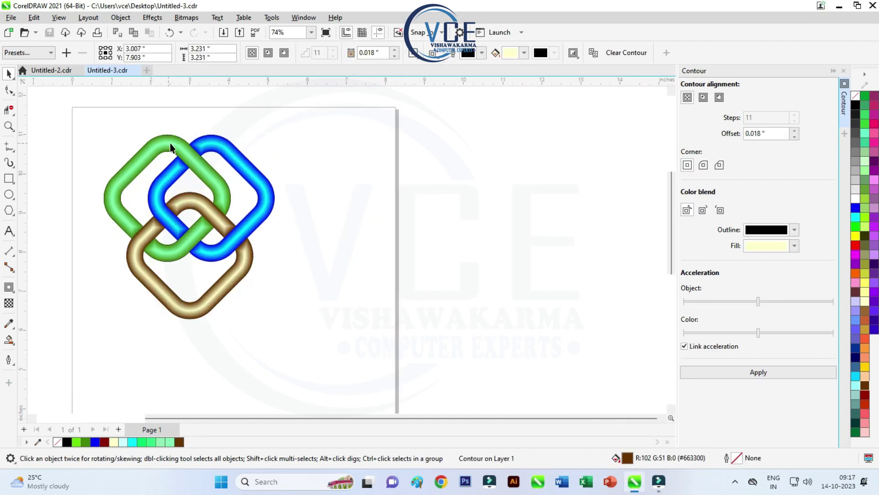
# - Move the green, blue and tan tube contours to the right as one knot
pyautogui.moveTo(171, 146); pyautogui.dragTo(378, 145)
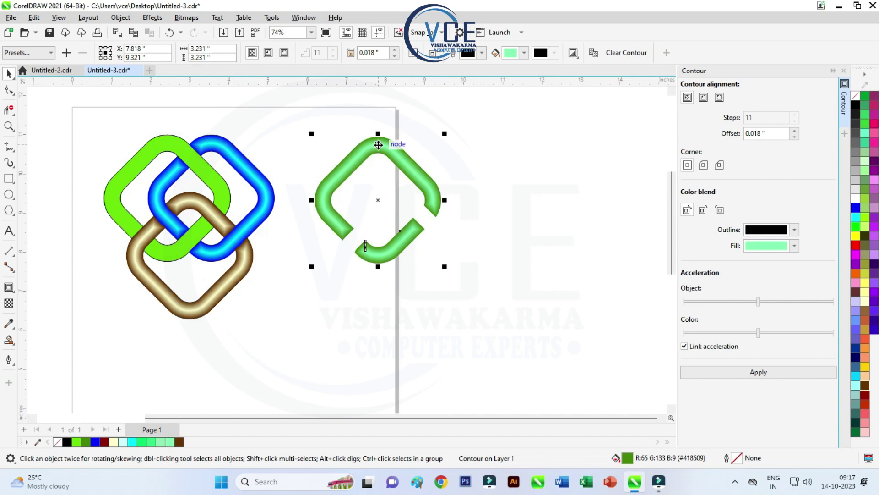
pyautogui.click(259, 173)
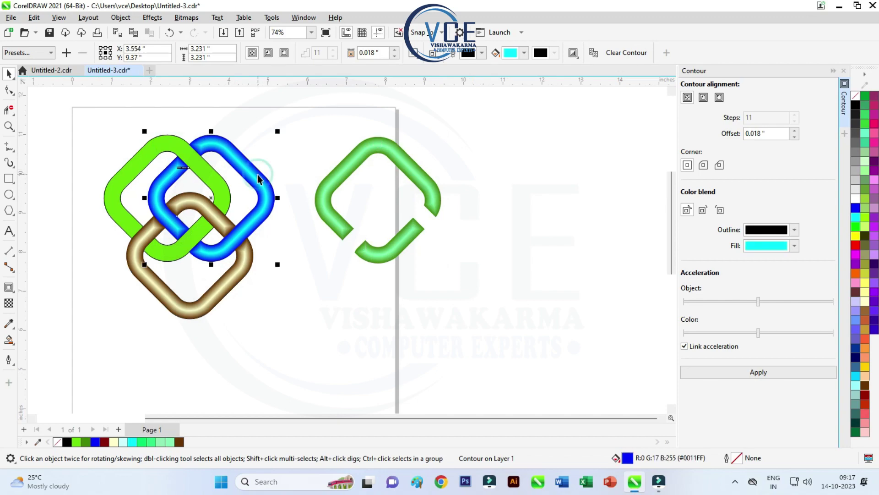
pyautogui.moveTo(257, 174); pyautogui.dragTo(468, 177)
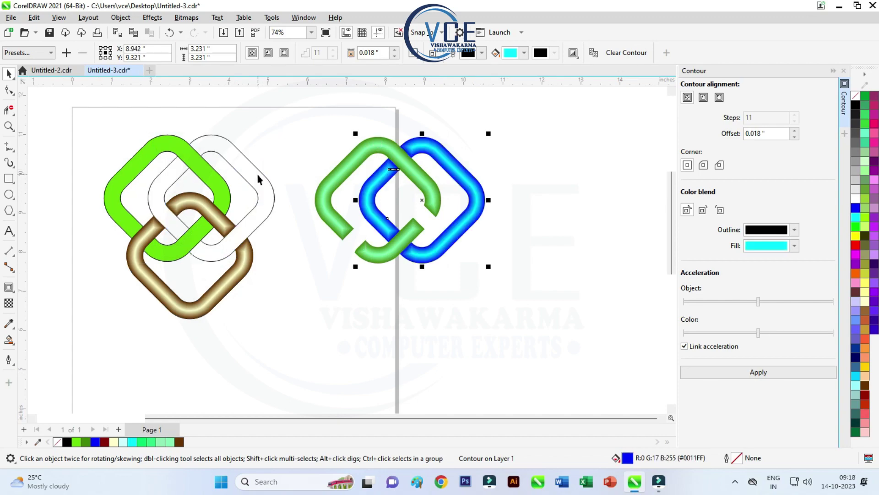
pyautogui.click(235, 279)
pyautogui.moveTo(233, 275); pyautogui.dragTo(444, 276)
# - Delete the leftover green pieces and select the three outlined rings at left
pyautogui.click(117, 189)
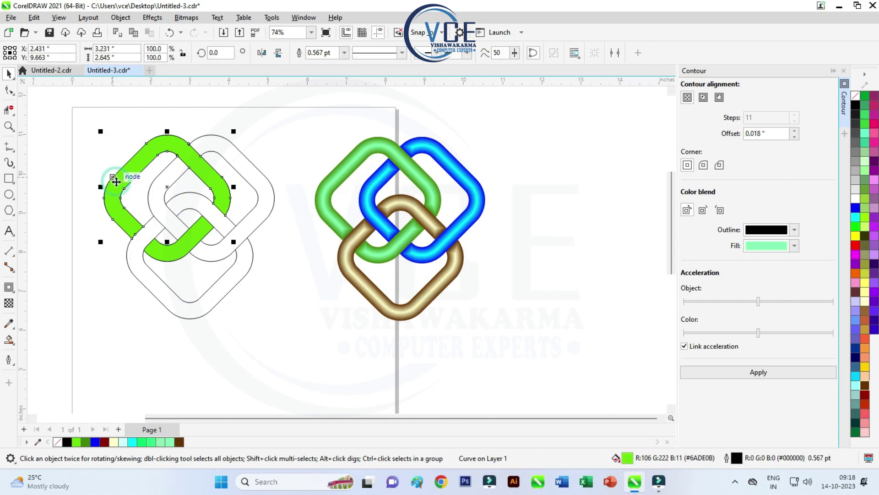
pyautogui.press('Delete')
pyautogui.click(179, 262)
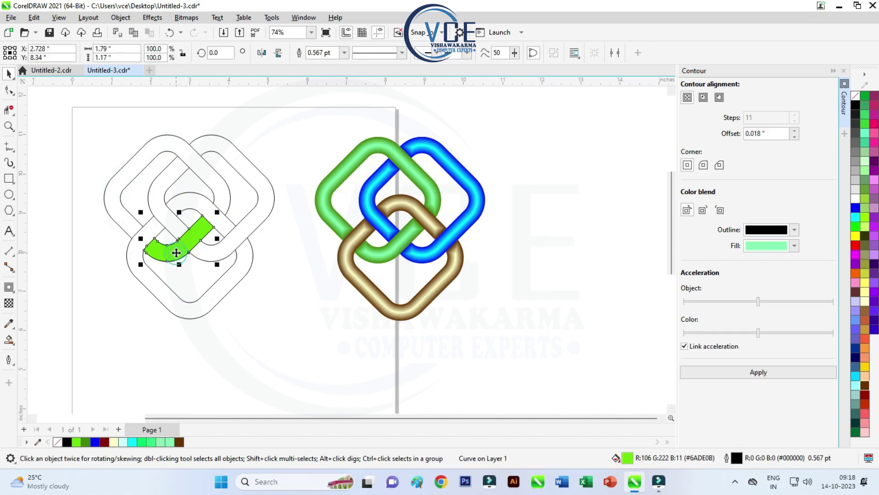
pyautogui.press('Delete')
pyautogui.scroll(1, 229, 199)
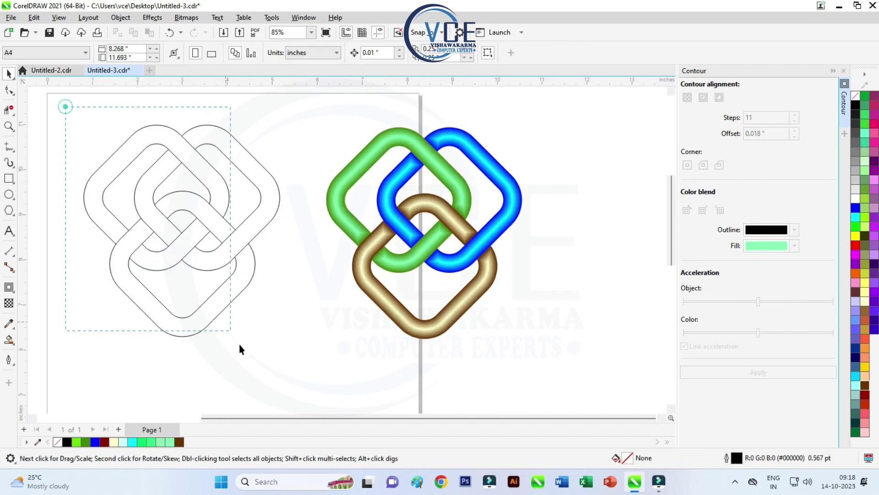
pyautogui.moveTo(239, 344); pyautogui.dragTo(314, 357)
# - Set the left rings' outlines to 3.0 pt and apply Convert Outline to Object
pyautogui.click(483, 54)
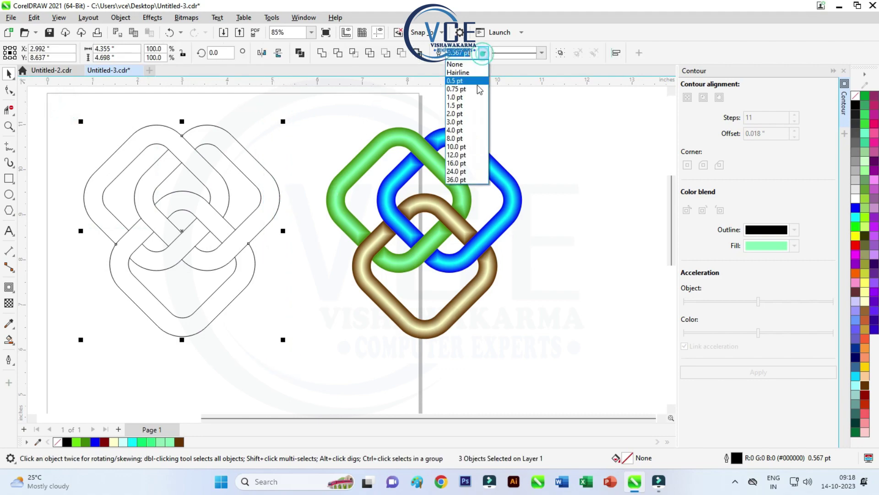
pyautogui.click(462, 113)
pyautogui.click(483, 54)
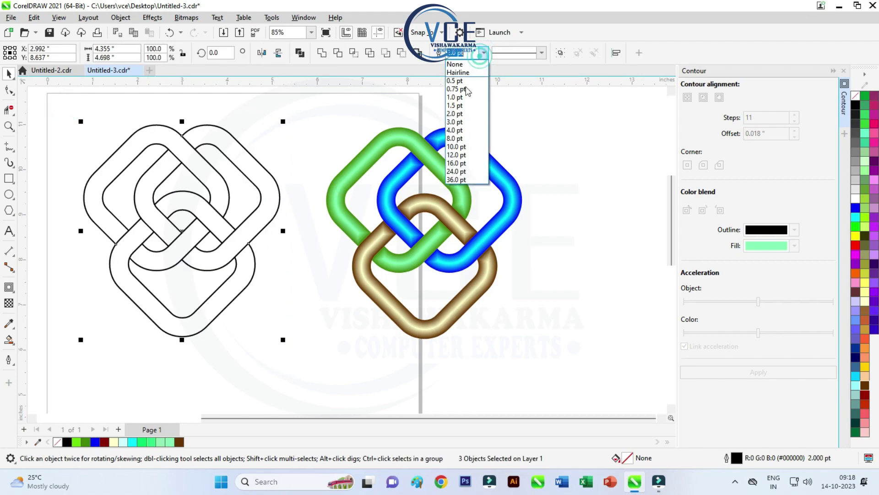
pyautogui.click(452, 123)
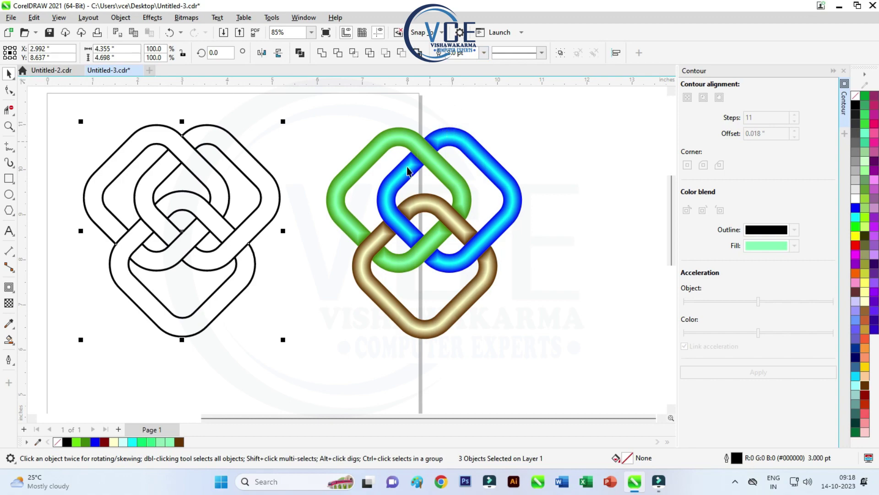
pyautogui.click(121, 18)
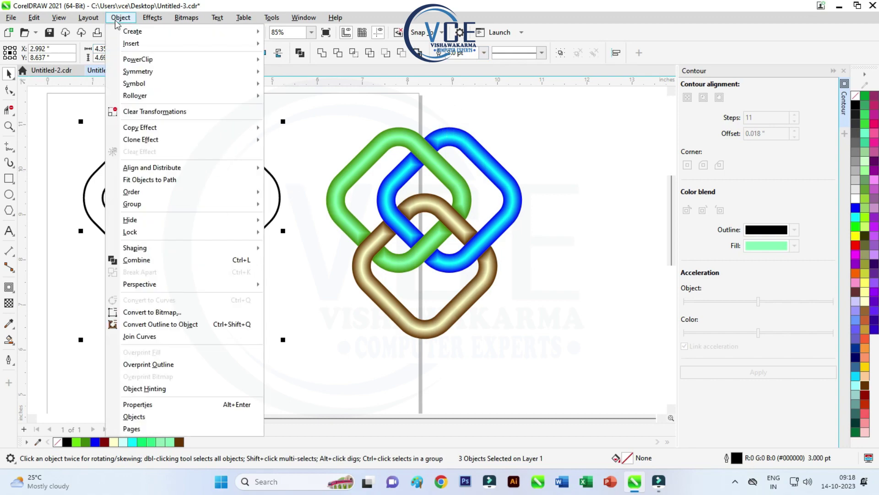
pyautogui.click(186, 327)
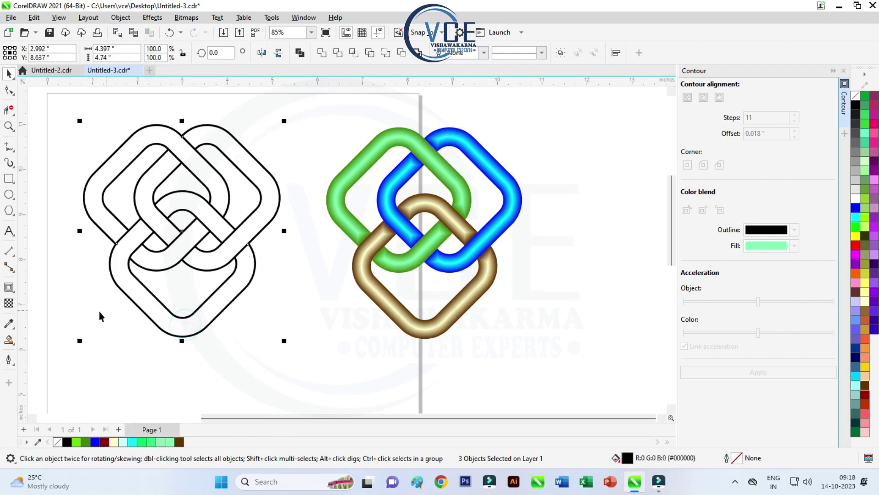
# - Fill the converted ring outlines with the starburst preset fountain fill using Interactive Fill
pyautogui.click(10, 342)
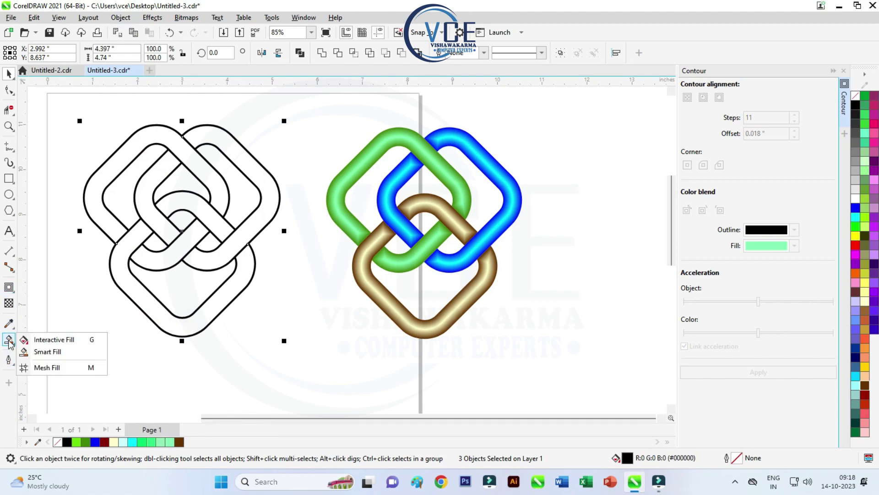
pyautogui.click(33, 341)
pyautogui.click(42, 53)
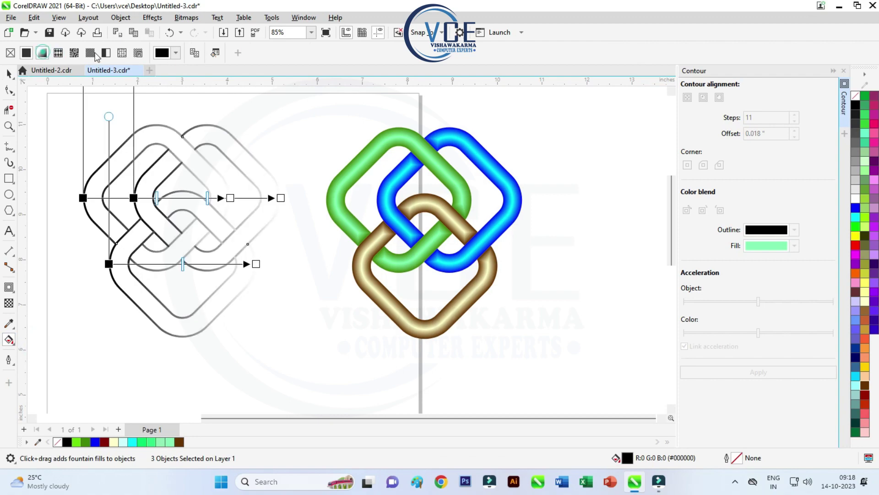
pyautogui.click(176, 53)
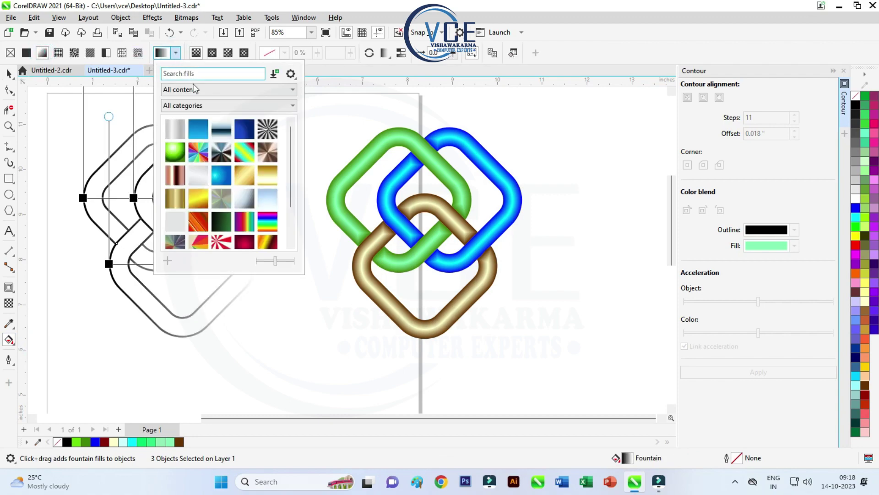
pyautogui.click(270, 131)
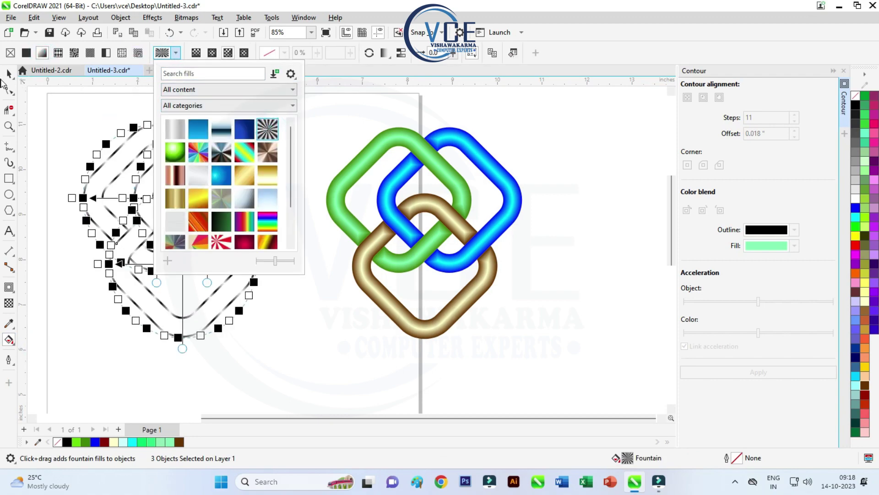
pyautogui.click(98, 104)
pyautogui.scroll(-1, 94, 102)
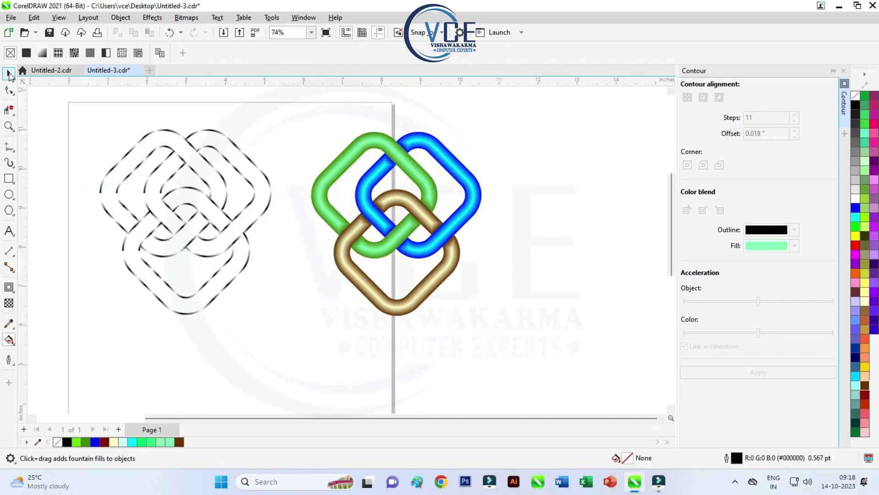
# - Select the three dashed knot curves and group them together
pyautogui.click(9, 74)
pyautogui.moveTo(210, 134); pyautogui.dragTo(210, 144)
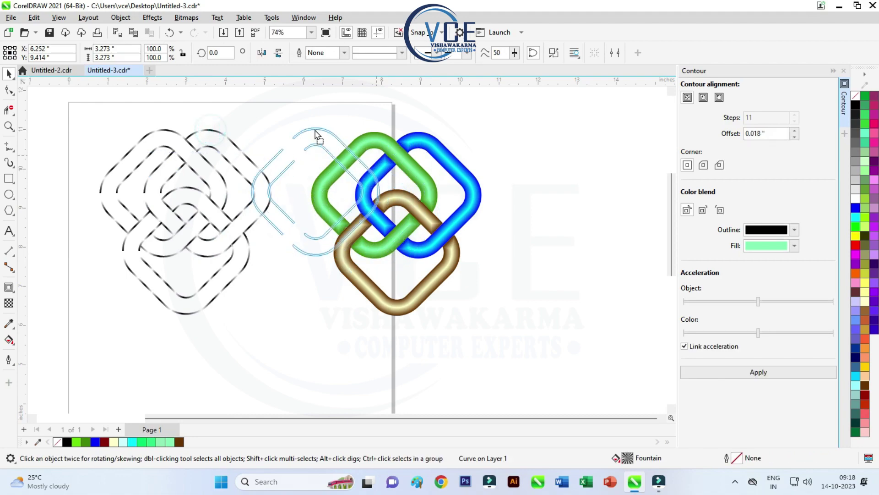
pyautogui.moveTo(282, 195); pyautogui.dragTo(266, 195)
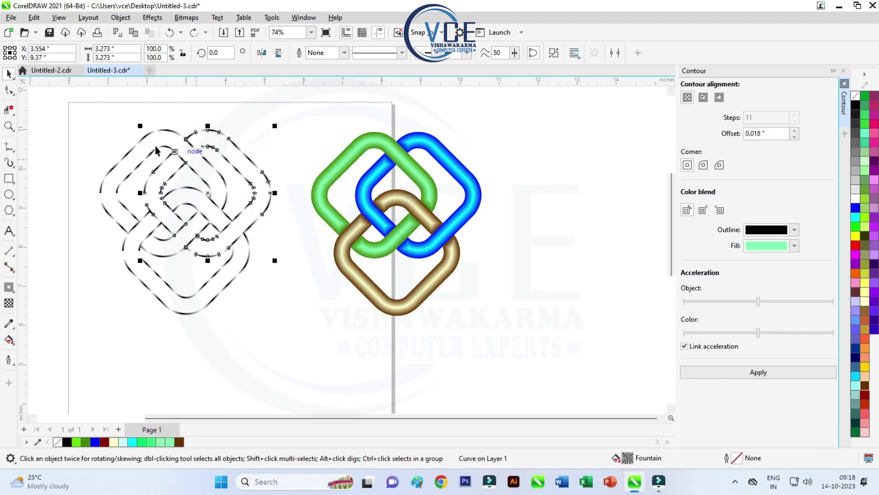
pyautogui.moveTo(83, 110); pyautogui.dragTo(305, 328)
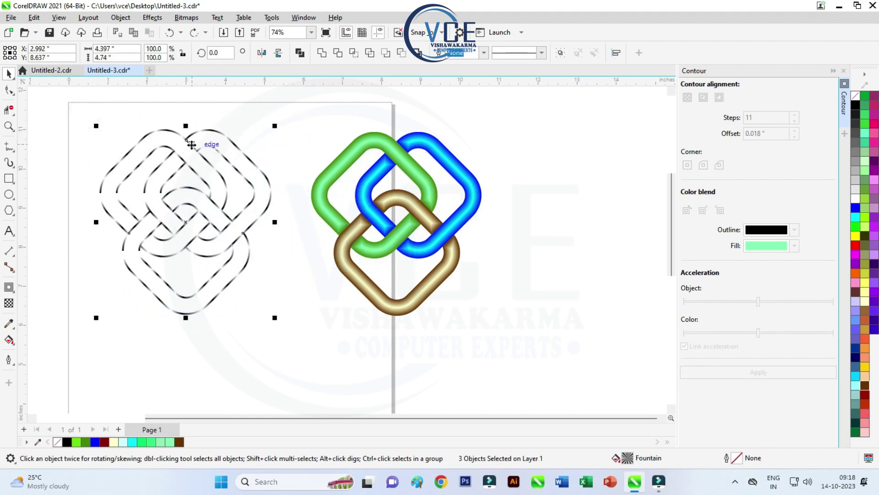
pyautogui.rightClick(204, 144)
pyautogui.click(227, 187)
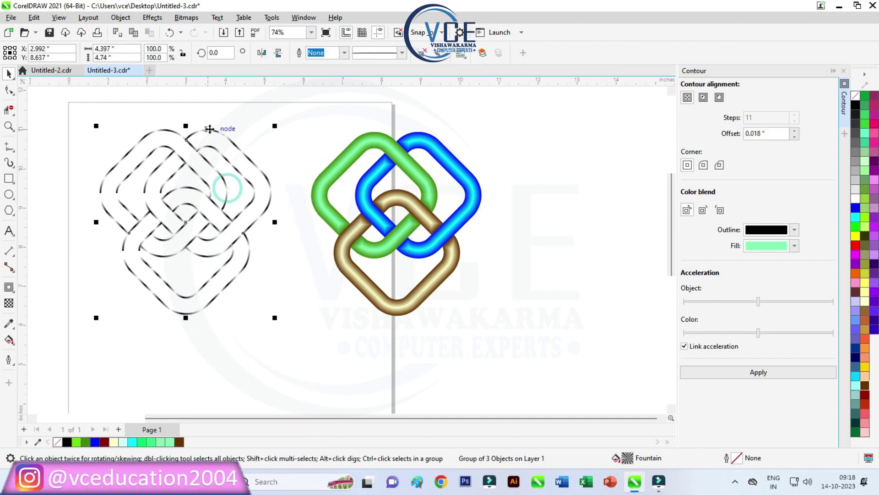
# - Change the dashed group's stacking order and move it over the colored tube knot
pyautogui.rightClick(211, 130)
pyautogui.moveTo(271, 217)
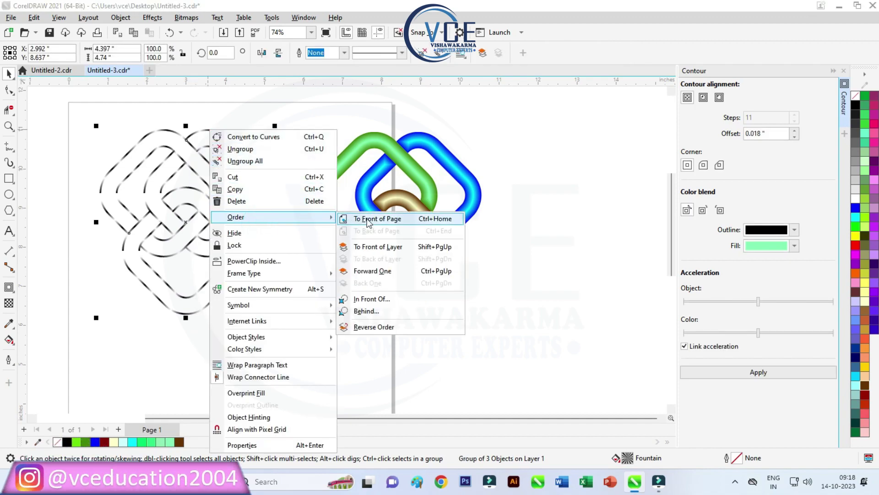
pyautogui.click(376, 218)
pyautogui.moveTo(213, 130)
pyautogui.mouseDown()
pyautogui.moveTo(439, 158)
pyautogui.moveTo(426, 133)
pyautogui.mouseUp()
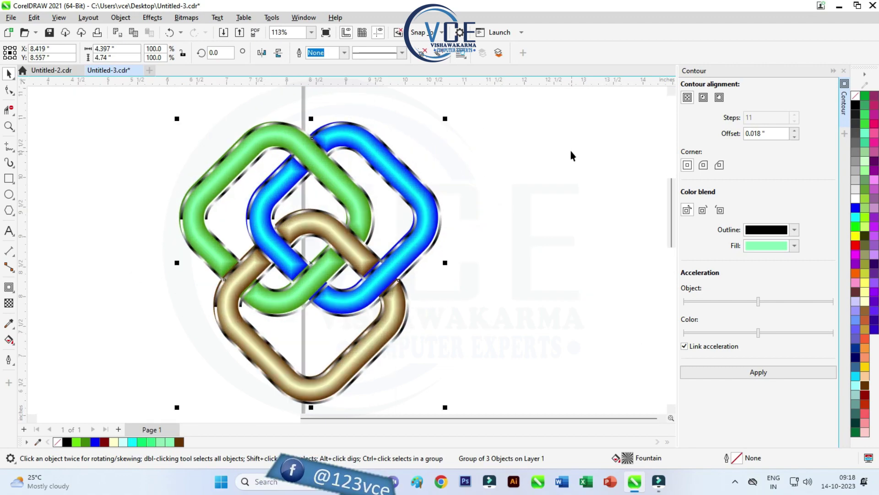
pyautogui.scroll(2, 385, 191)
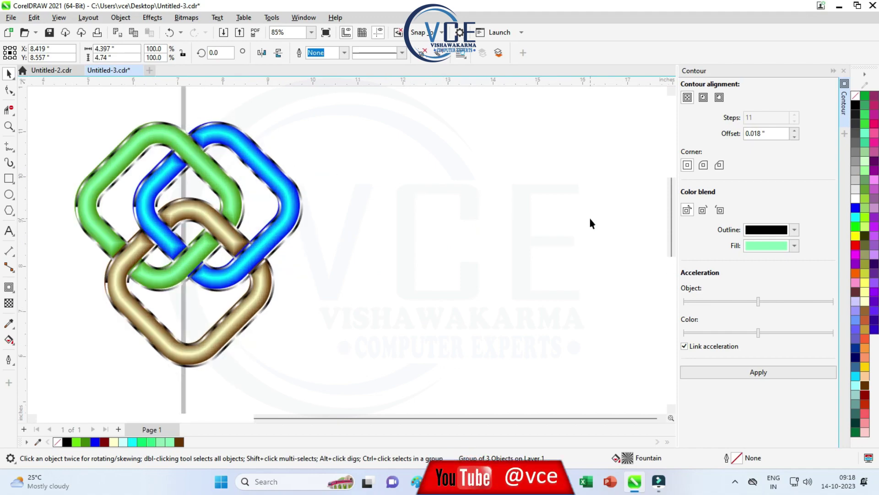
pyautogui.scroll(2, 590, 223)
pyautogui.scroll(-1, 378, 189)
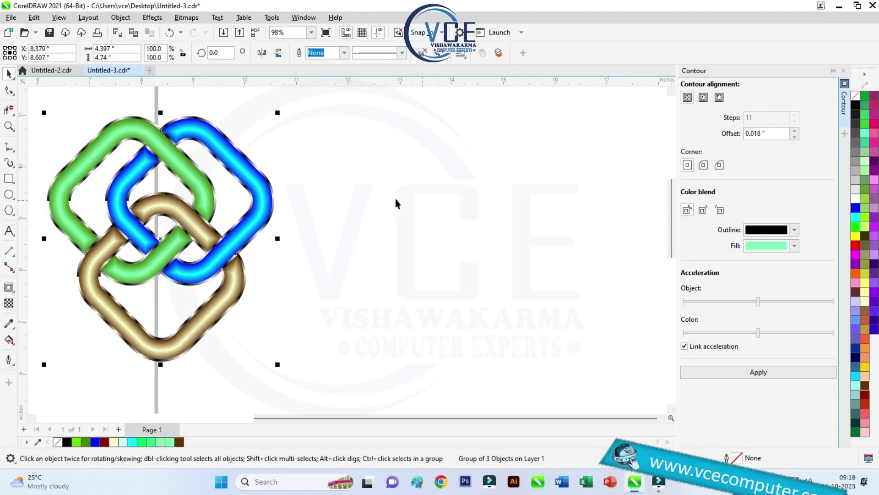
# - Select all seven ring pieces and group them into one knot
pyautogui.click(397, 198)
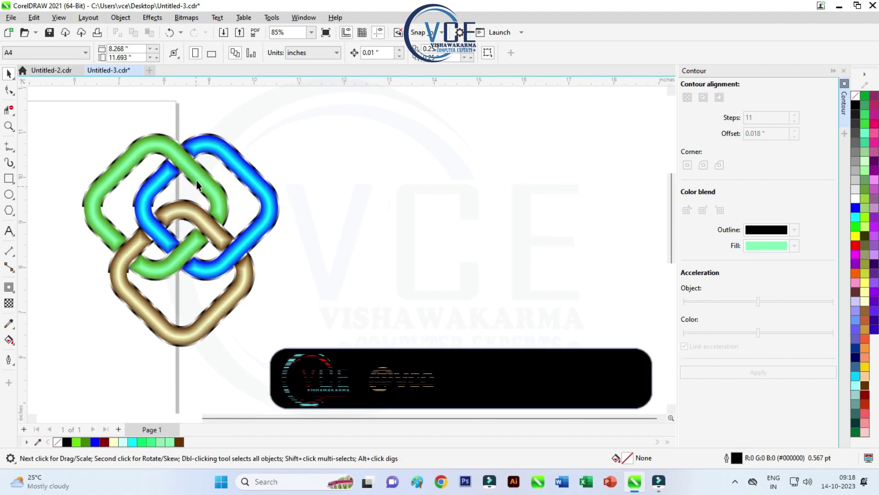
pyautogui.scroll(-1, 157, 181)
pyautogui.moveTo(69, 121); pyautogui.dragTo(266, 368)
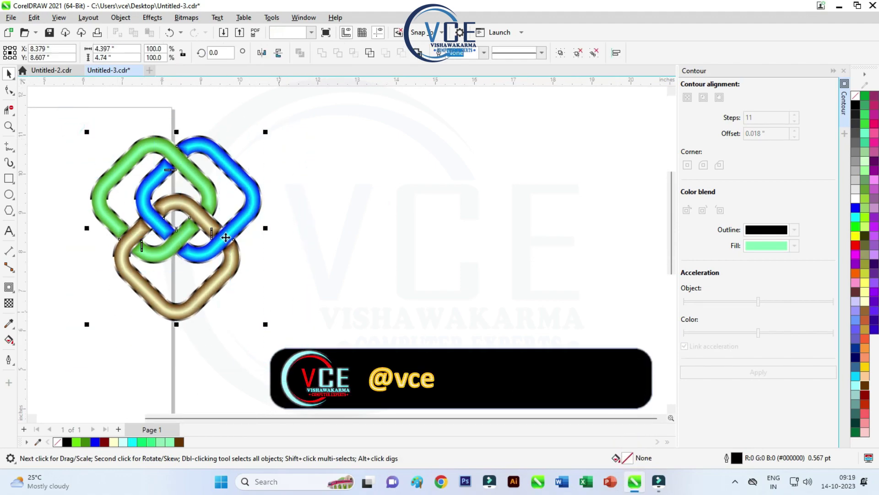
pyautogui.rightClick(177, 155)
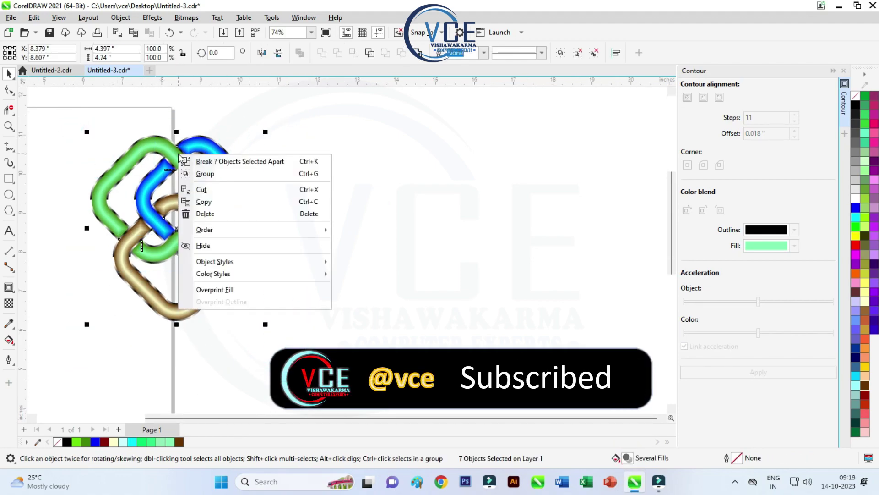
pyautogui.click(224, 180)
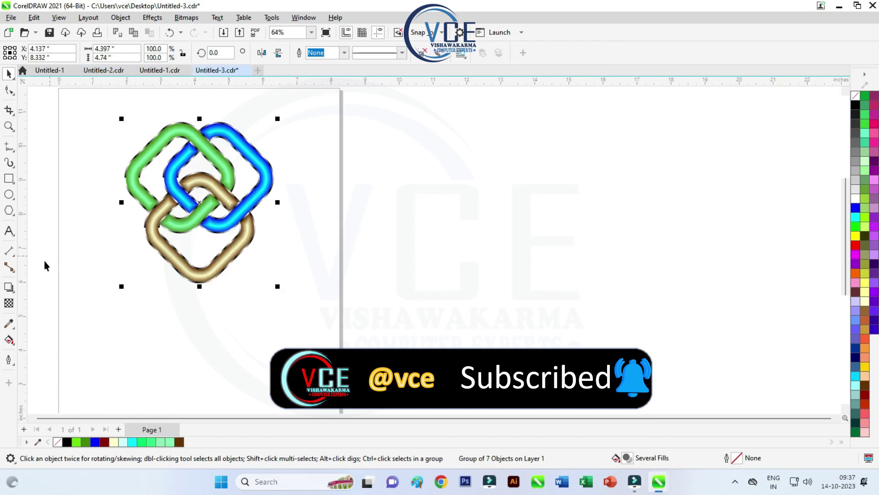
# - Add a black Small Glow shadow to the rings, feathered Outside with feathering 5
pyautogui.click(10, 288)
pyautogui.click(41, 287)
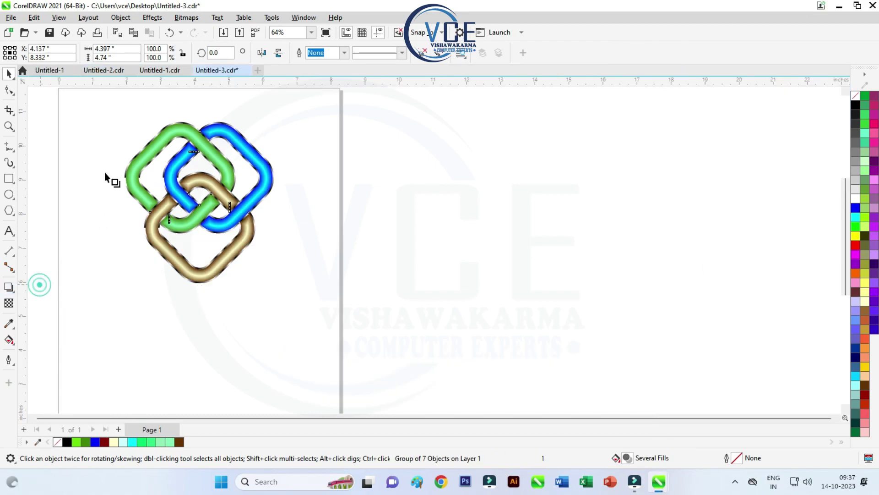
pyautogui.click(36, 55)
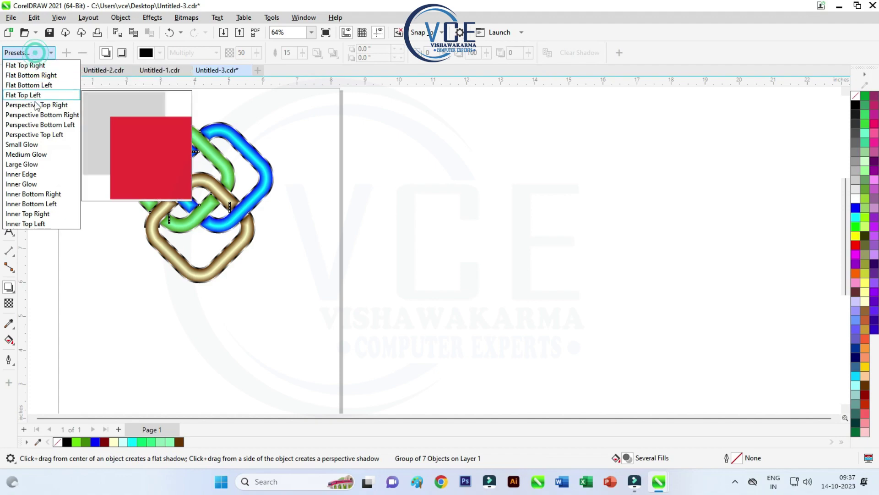
pyautogui.click(25, 144)
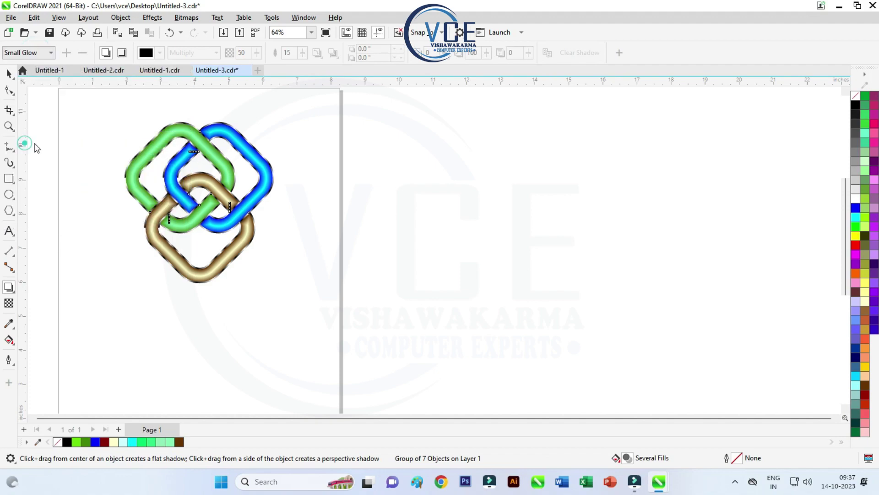
pyautogui.click(160, 54)
pyautogui.click(154, 108)
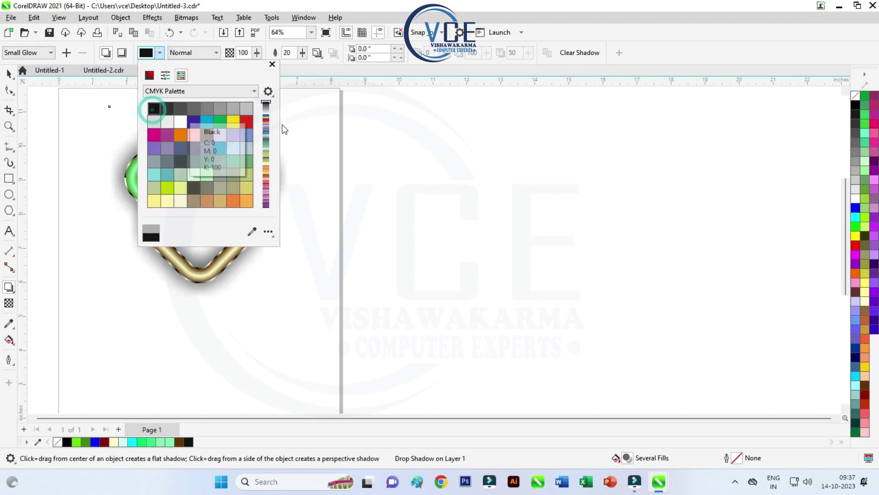
pyautogui.click(317, 53)
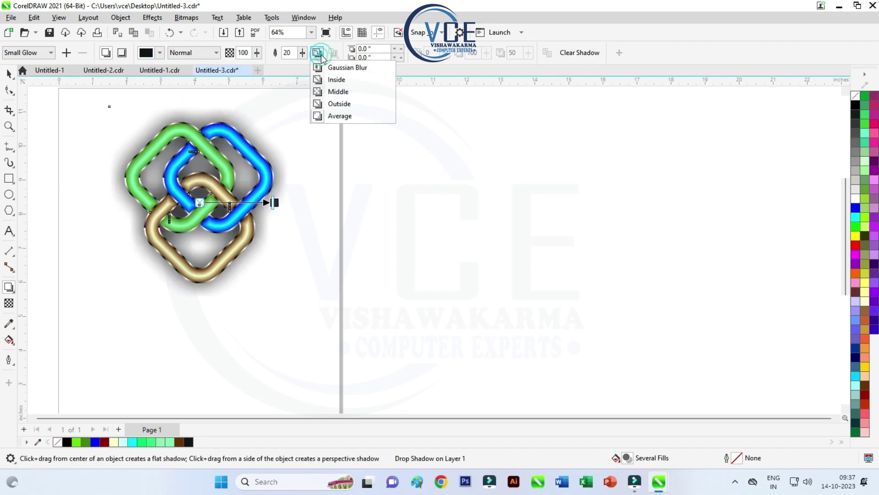
pyautogui.click(323, 104)
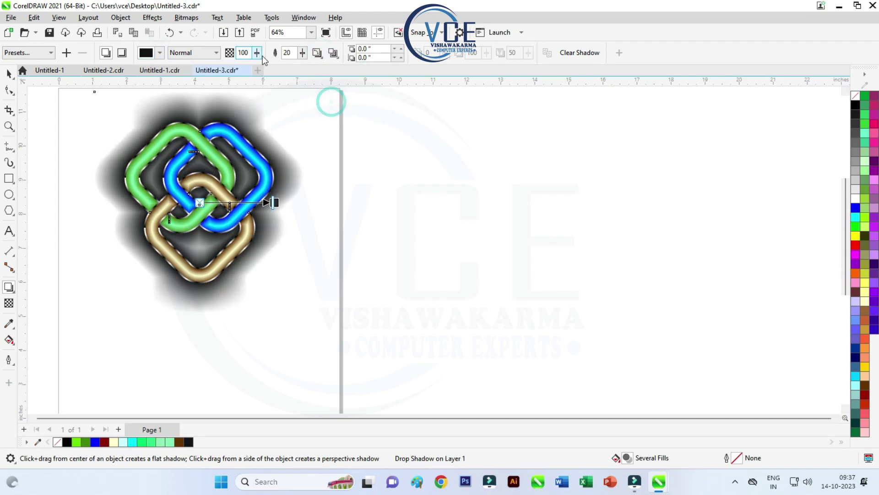
pyautogui.doubleClick(288, 52)
pyautogui.write('5')
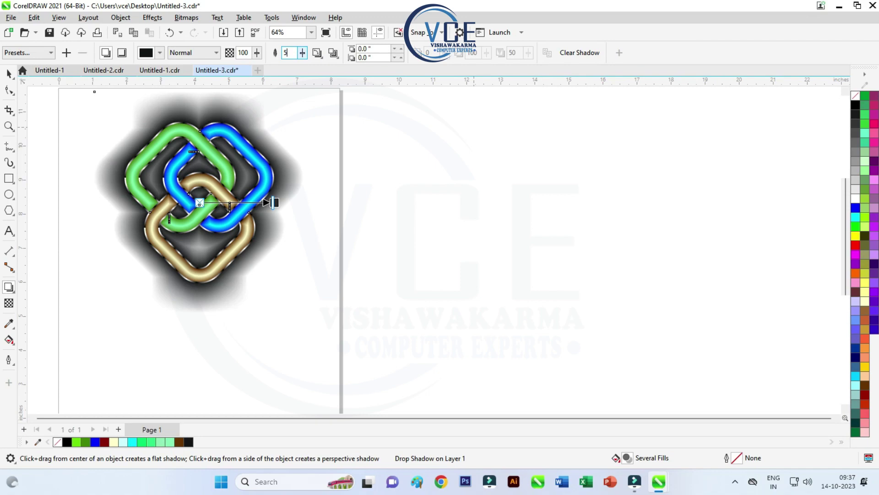
pyautogui.press('Return')
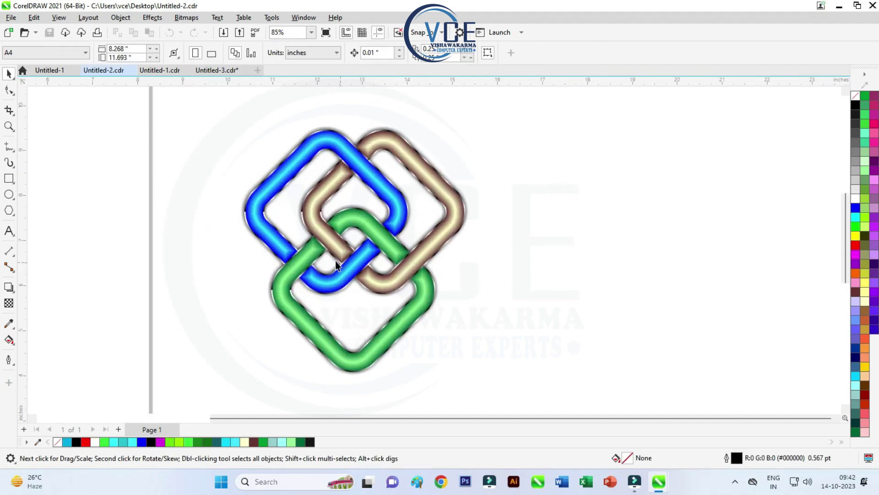
# - Draw a 20% Black rectangle enclosing the knot and send it behind the rings
pyautogui.press('F6')
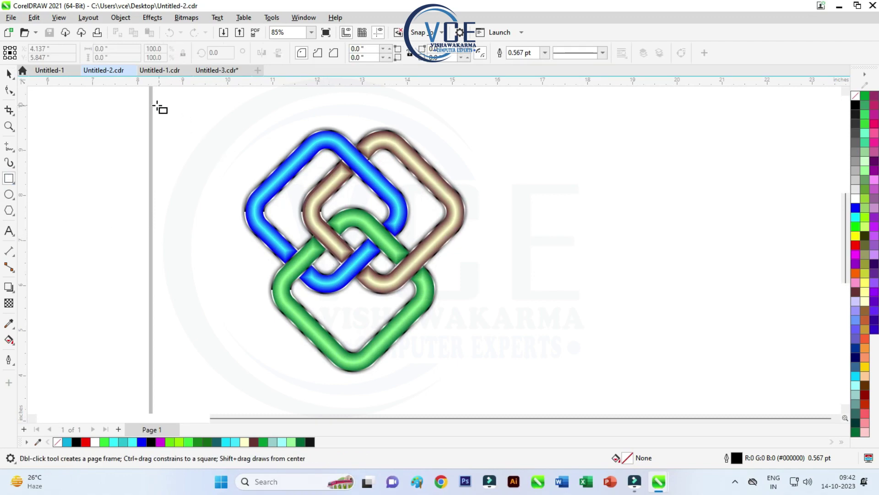
pyautogui.moveTo(152, 97); pyautogui.dragTo(578, 395)
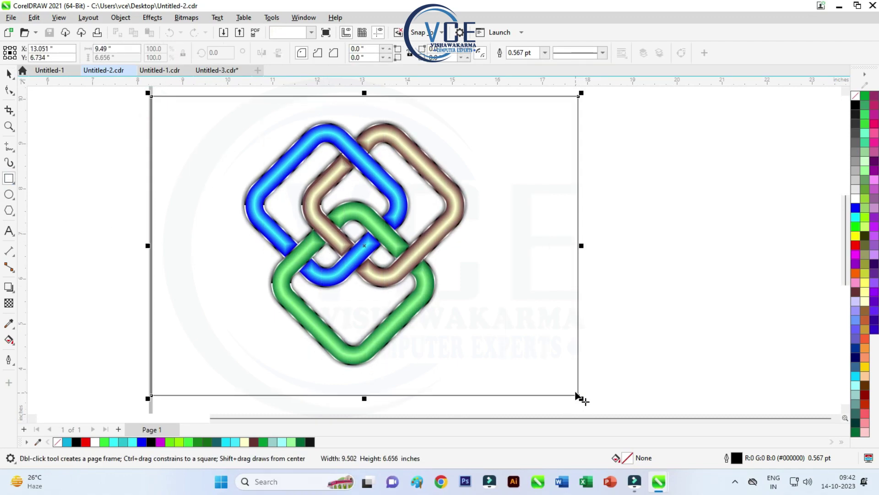
pyautogui.click(854, 143)
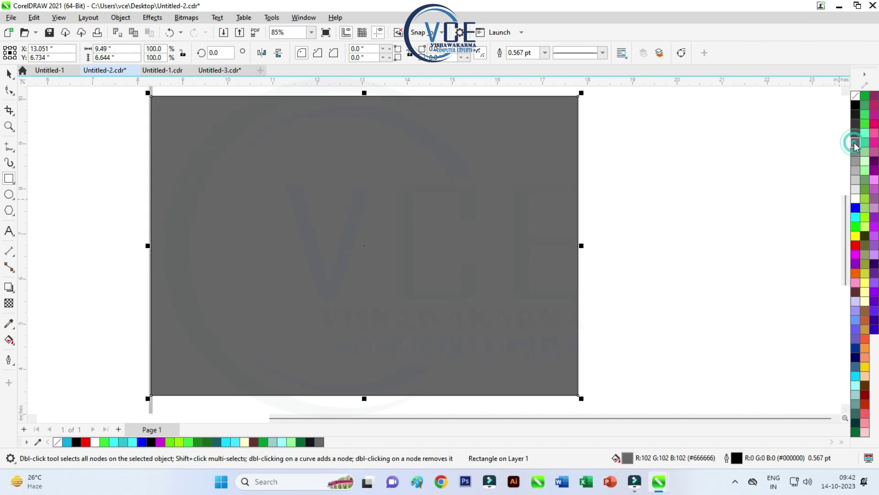
pyautogui.rightClick(176, 134)
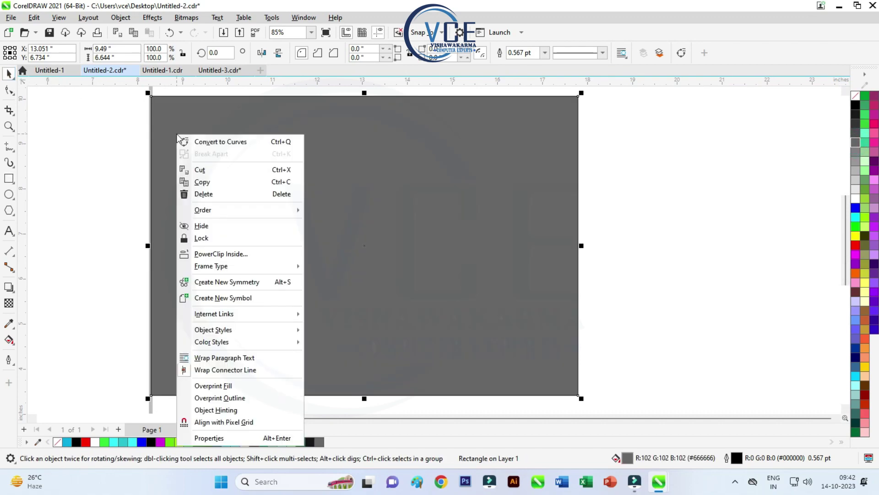
pyautogui.click(362, 221)
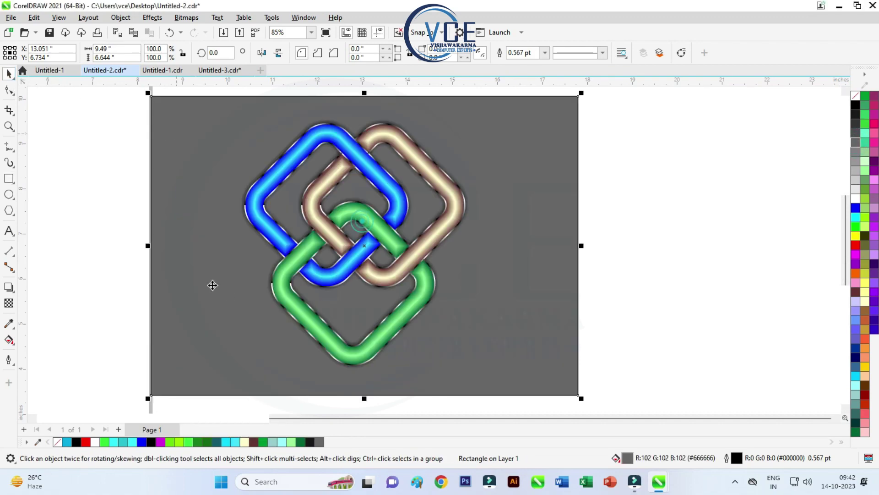
pyautogui.scroll(-1, 206, 252)
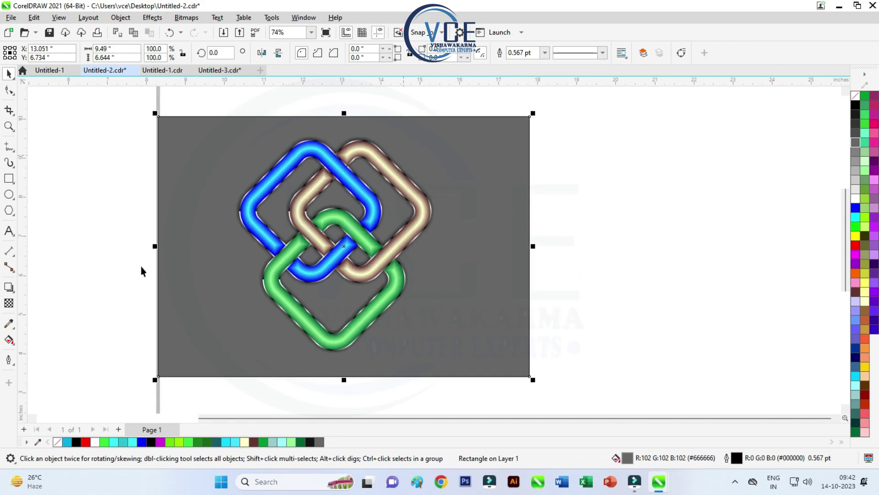
pyautogui.click(855, 180)
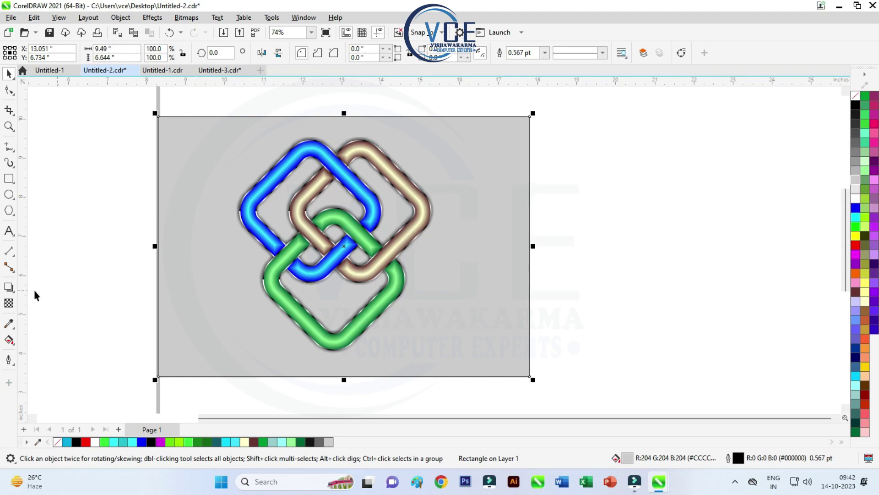
pyautogui.click(7, 289)
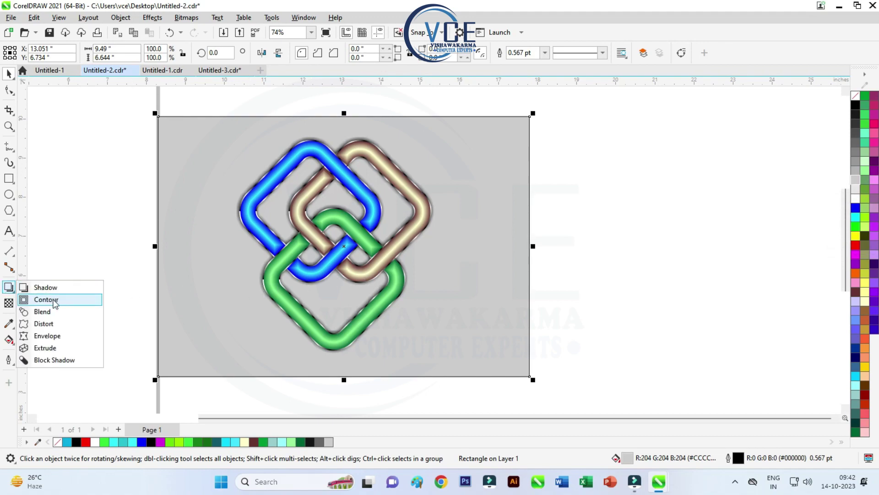
# - Apply the Inner Edge shadow preset to the grey background rectangle, then deselect everything
pyautogui.click(46, 288)
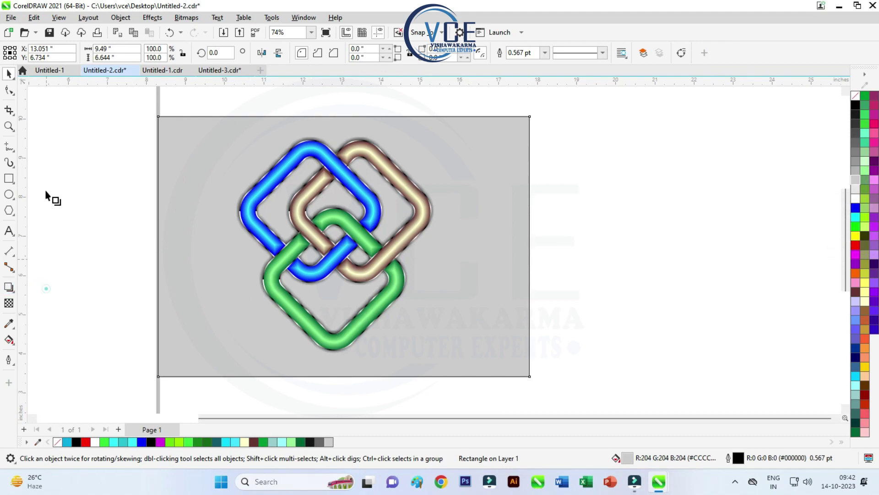
pyautogui.click(28, 52)
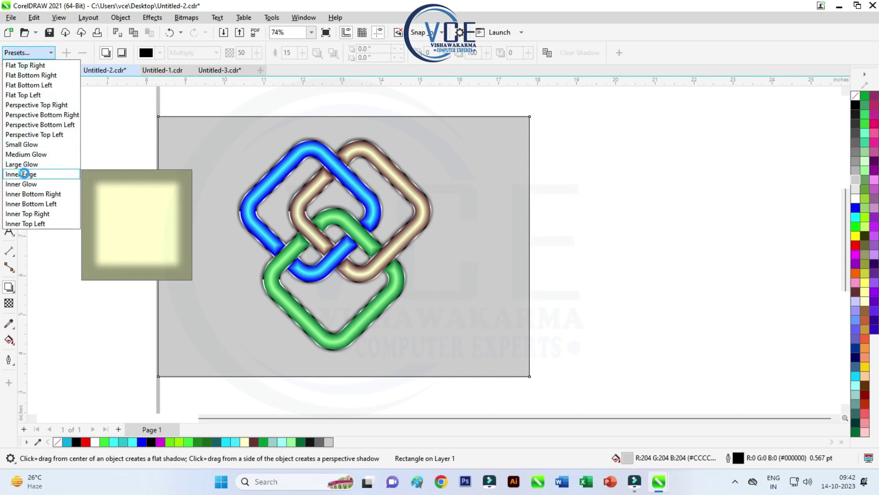
pyautogui.click(28, 174)
pyautogui.click(9, 74)
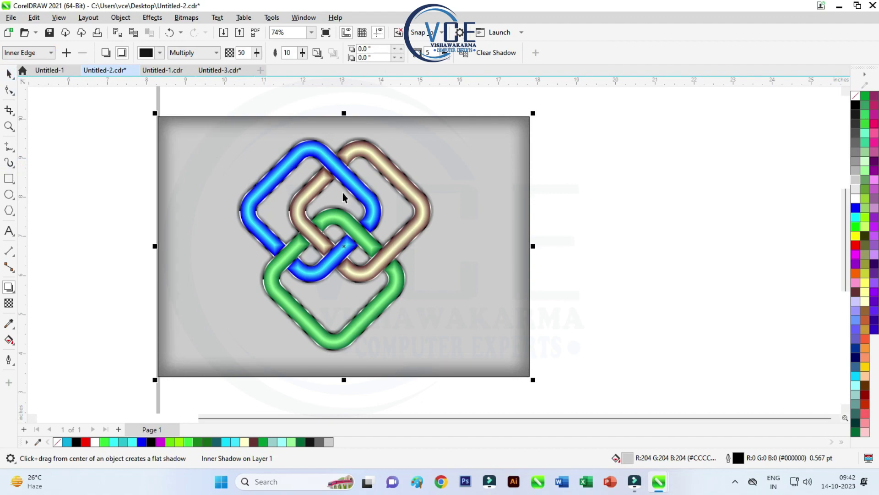
pyautogui.scroll(1, 402, 201)
pyautogui.scroll(-1, 292, 205)
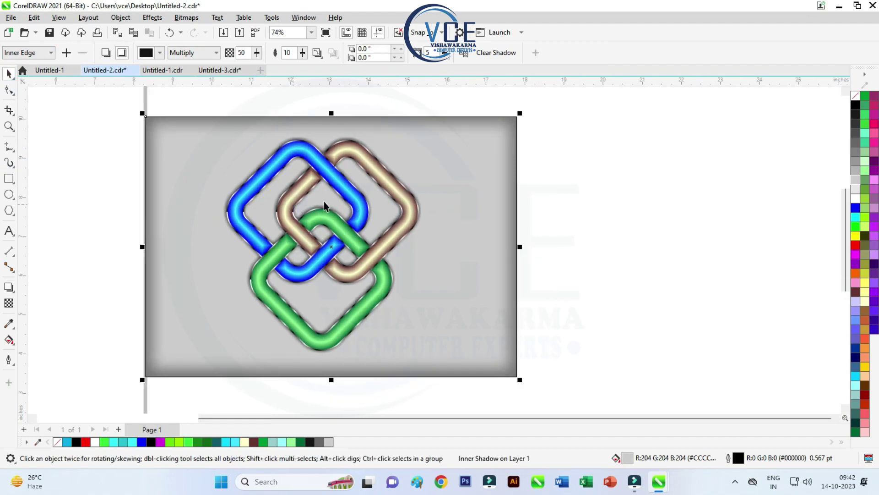
pyautogui.click(570, 189)
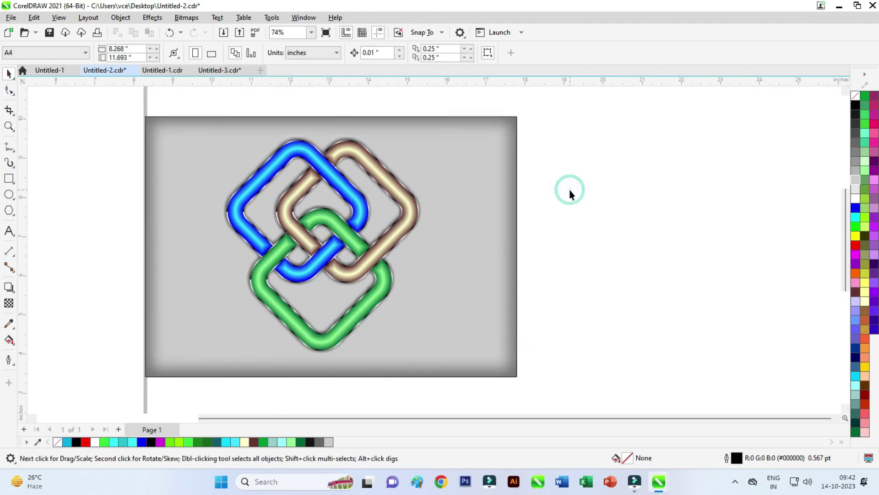